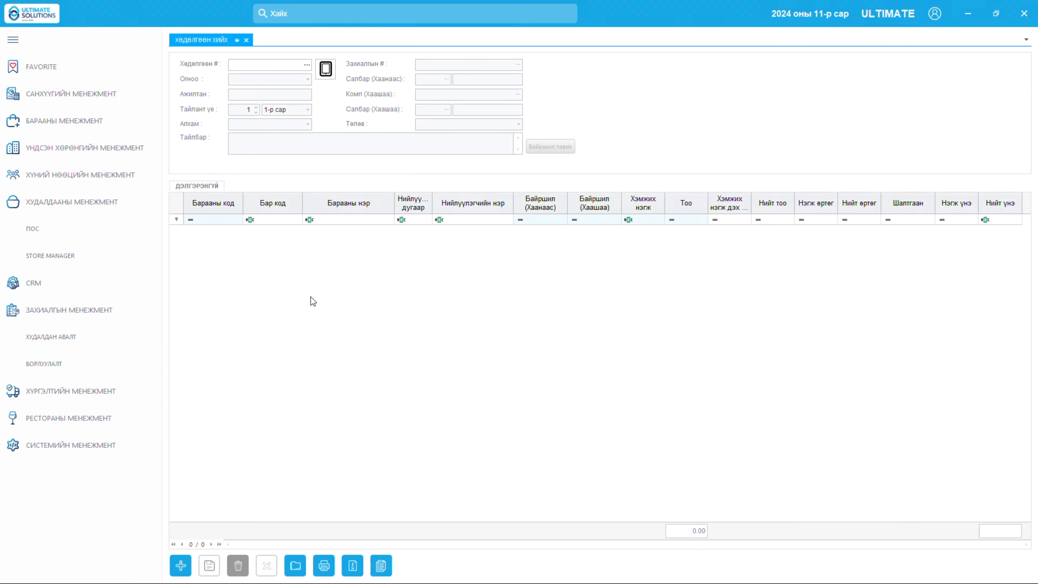
- Create a new transfer record dated 2024.12.05 with the one-step option (Нэг алхамт)
left_click(186, 574)
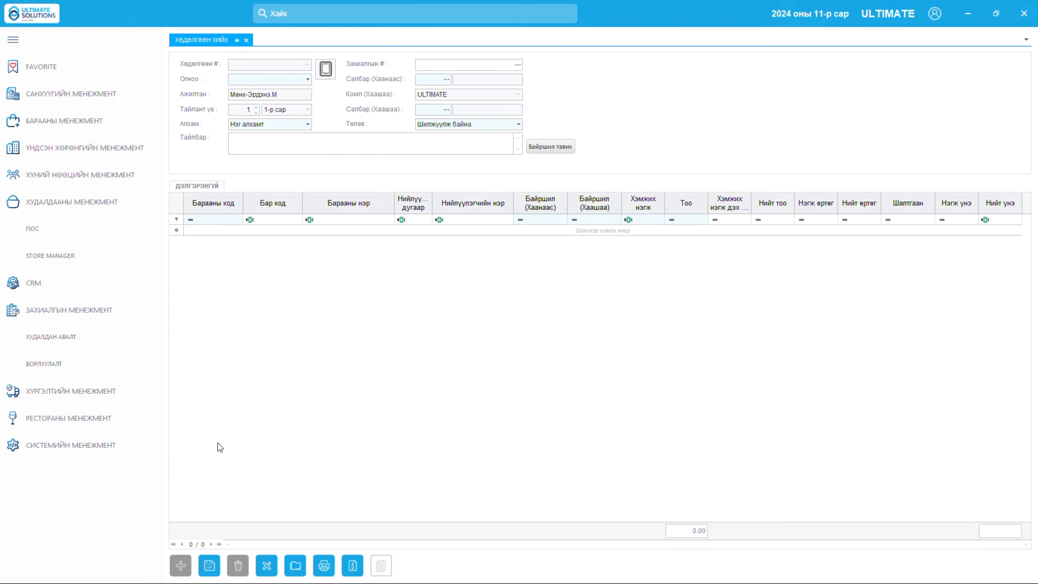
left_click(308, 80)
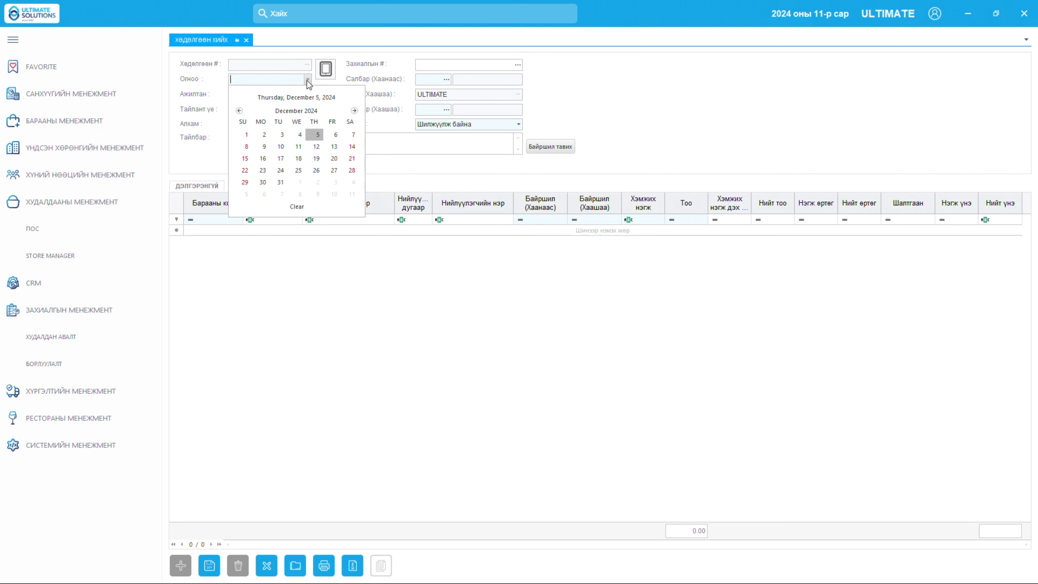
left_click(318, 134)
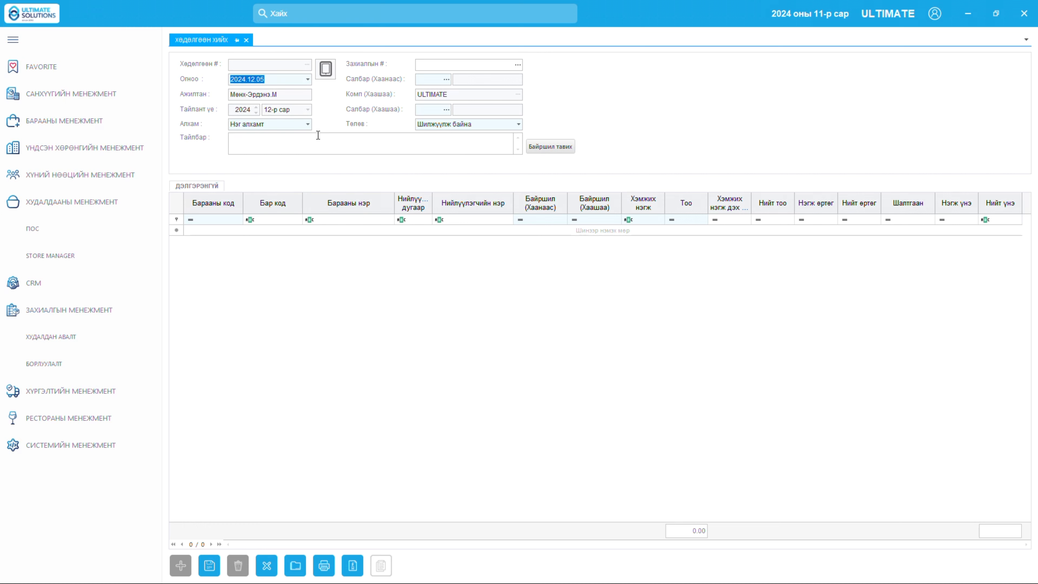
left_click(305, 126)
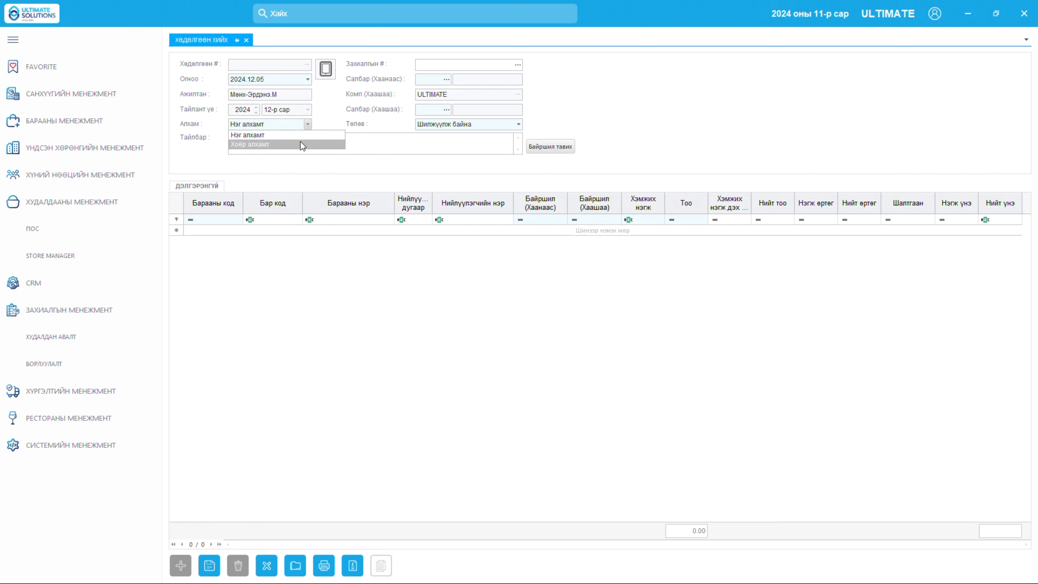
left_click(307, 137)
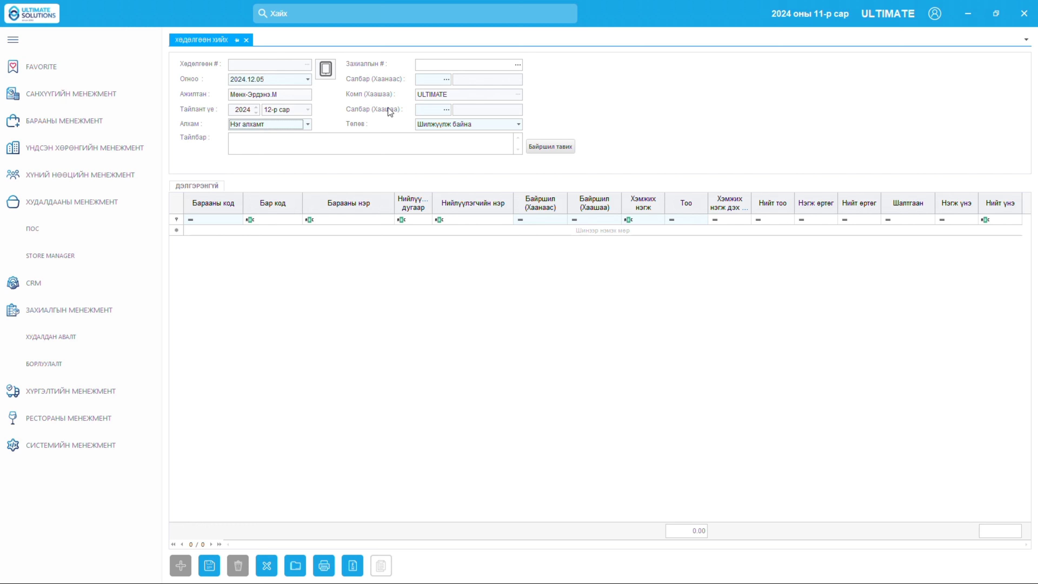
- Set the sending branch to 01 Салбар-01, the receiving branch to 02 Салбар-02 and the status to Шилжүүлсэн
left_click(447, 80)
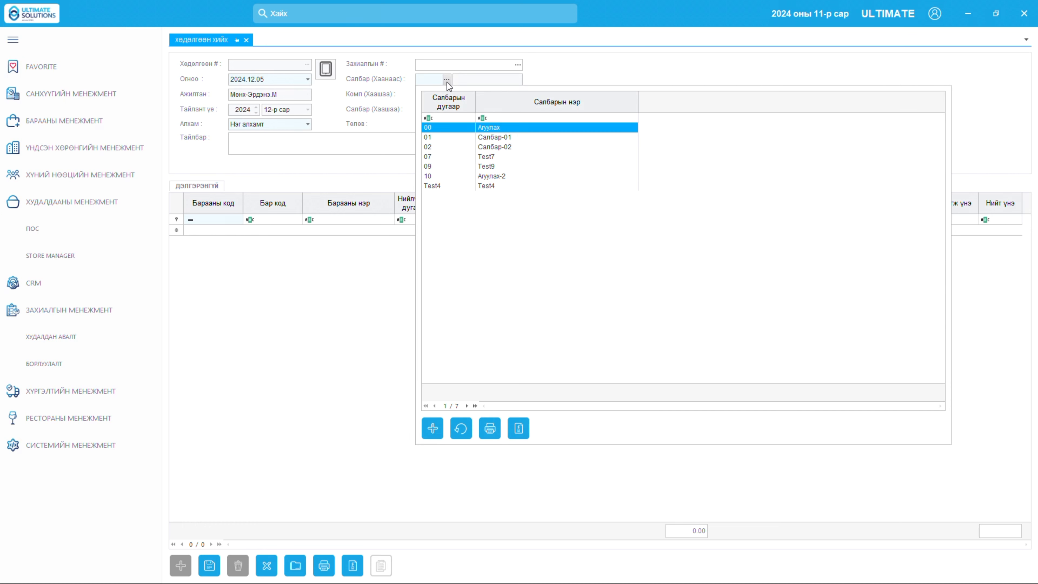
left_click(450, 135)
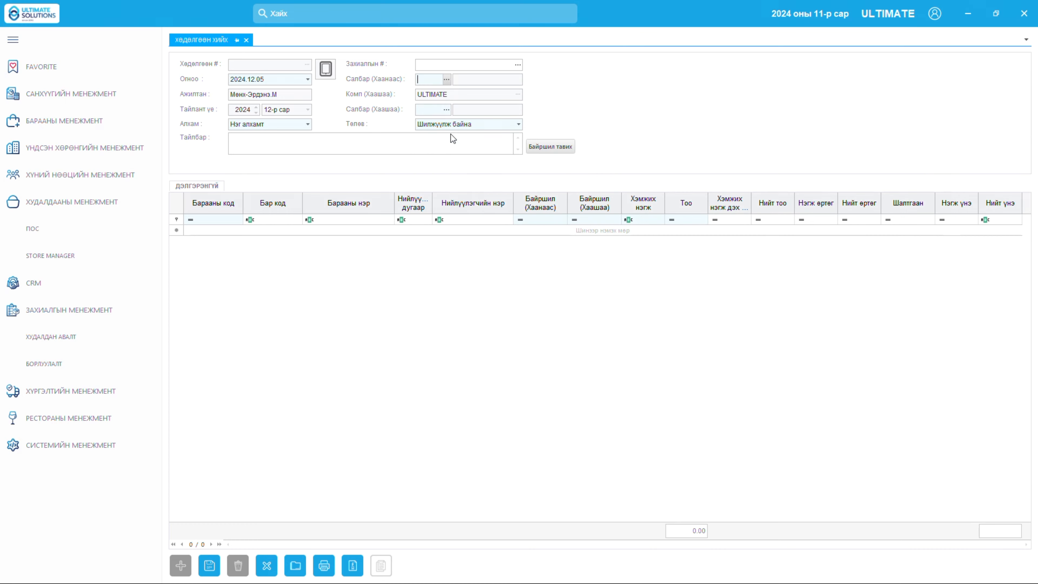
left_click(448, 114)
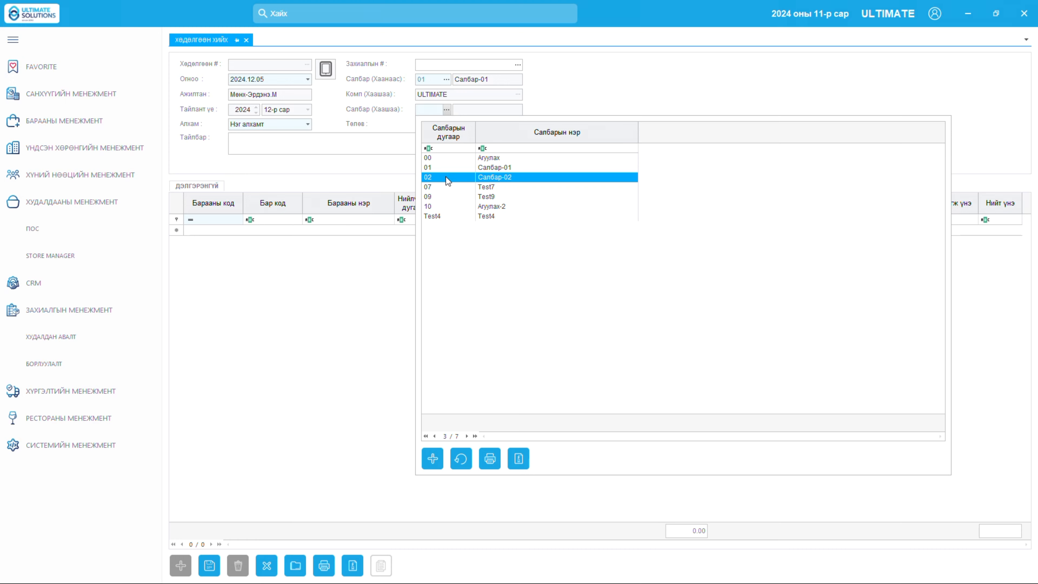
left_click(446, 177)
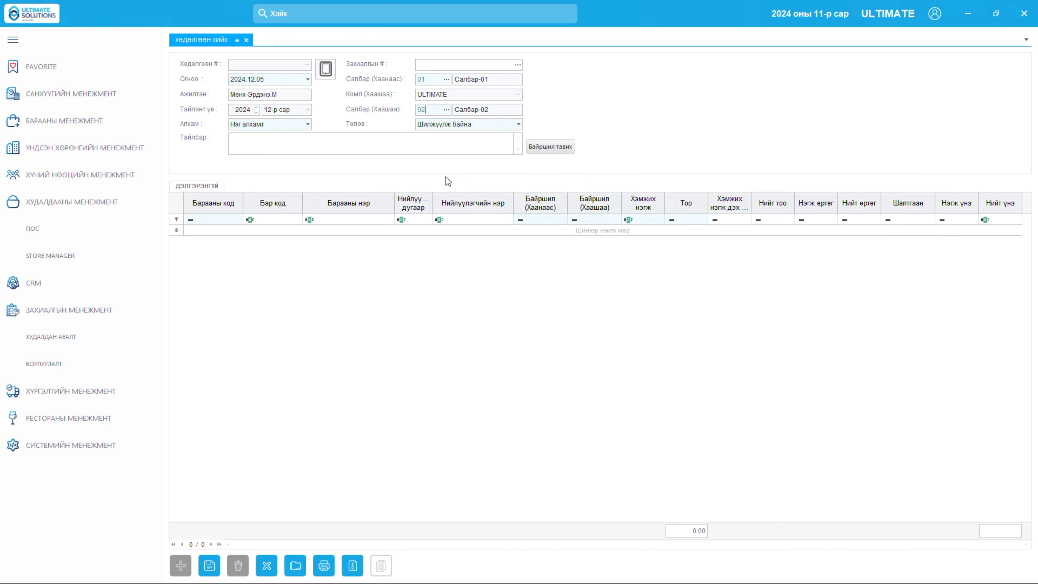
left_click(519, 124)
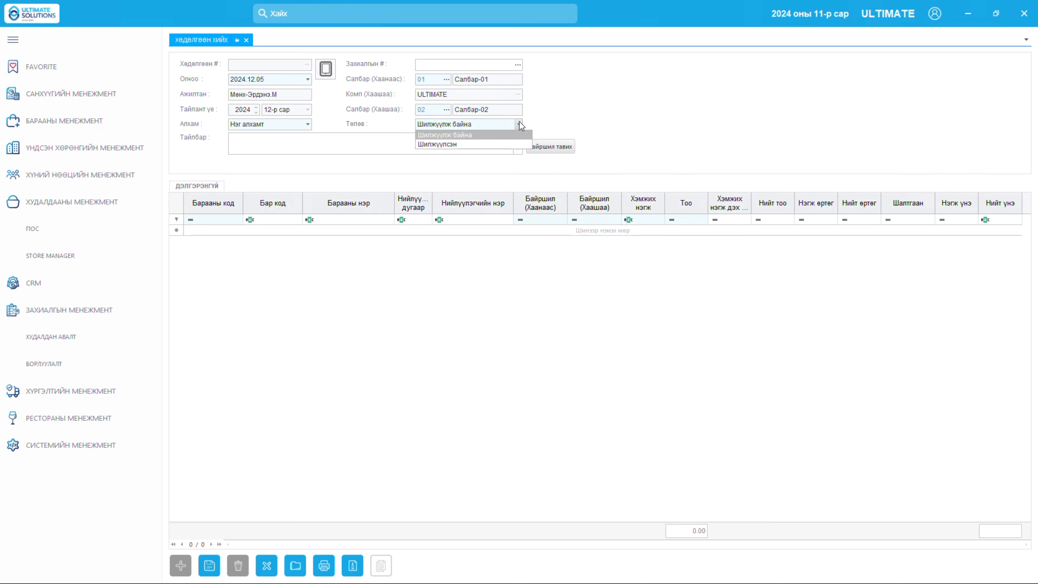
left_click(517, 145)
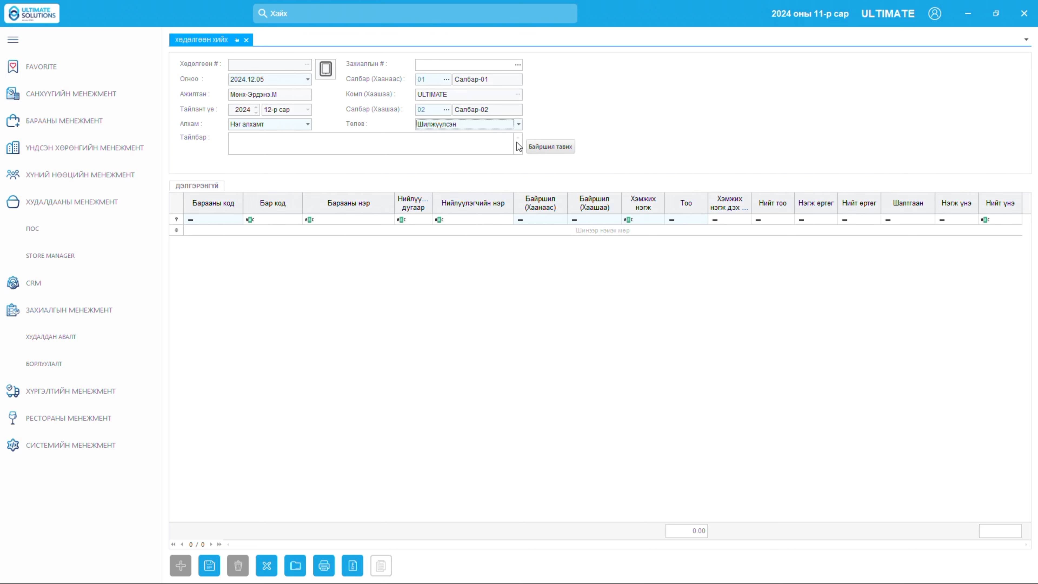
- Add the item Vanilla Cake (Том) to the transfer lines with destination location 001
left_click(239, 232)
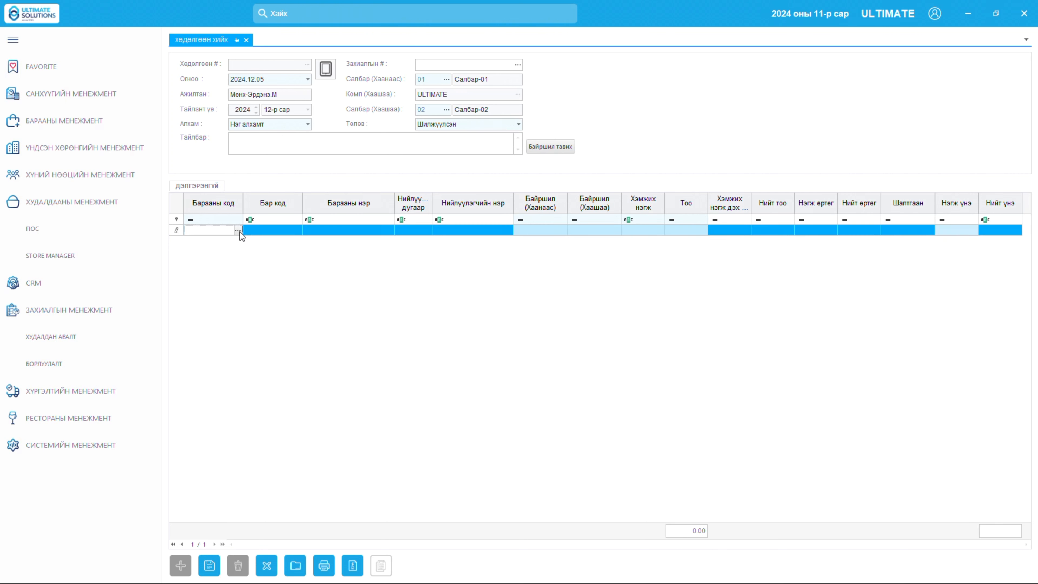
left_click(240, 232)
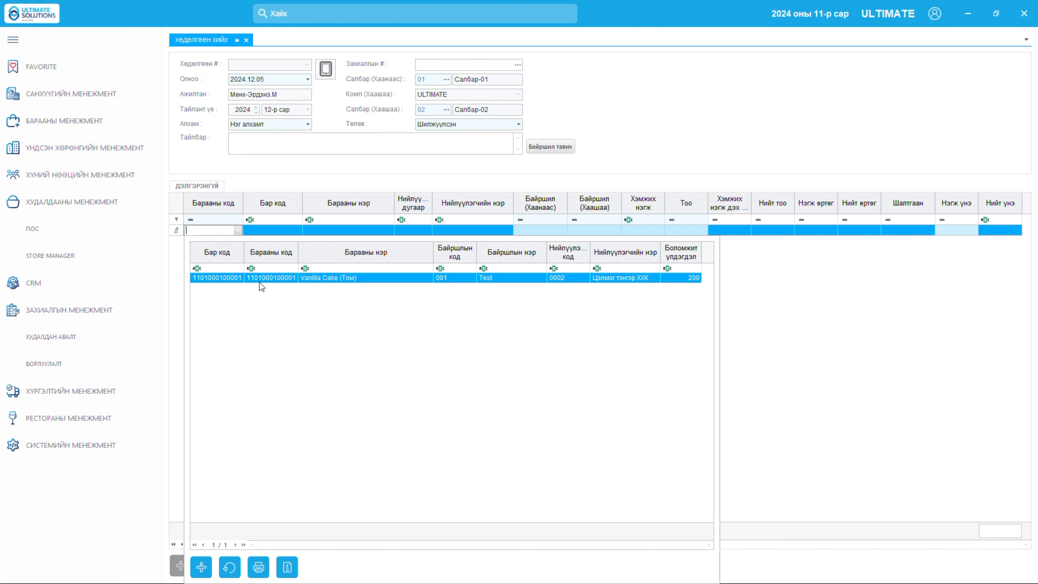
left_click(685, 278)
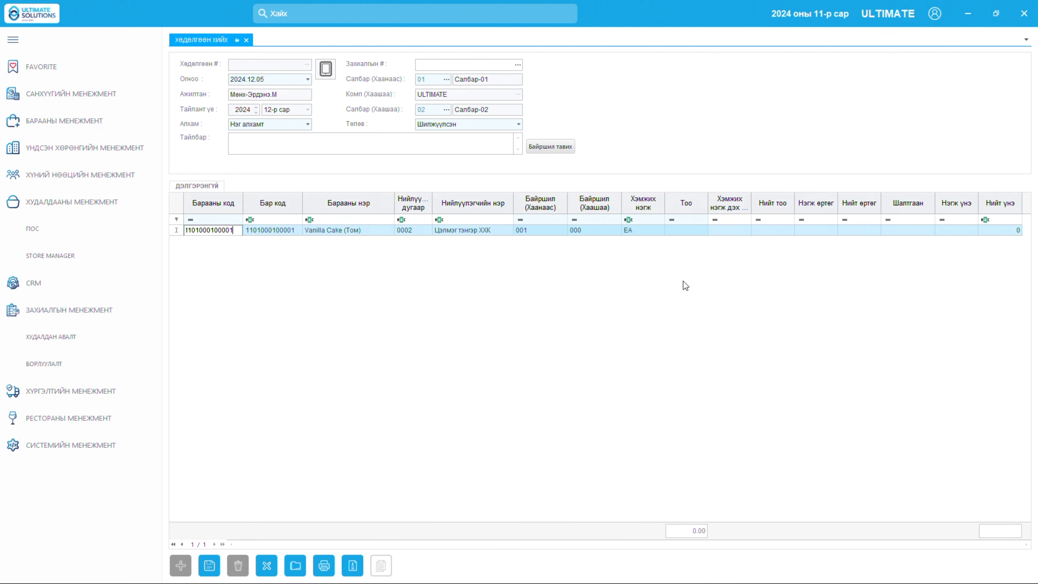
left_click(595, 233)
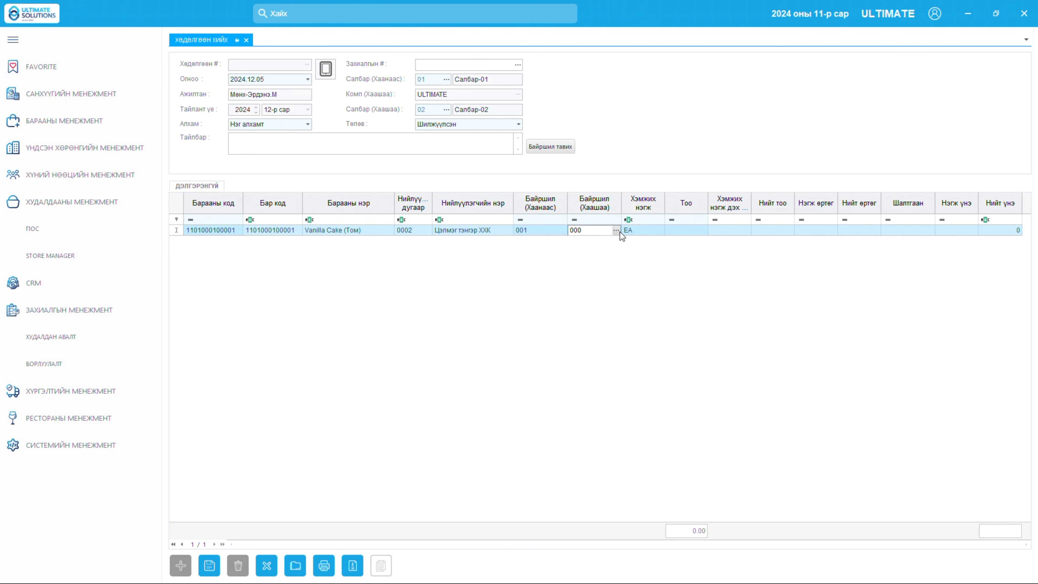
left_click(617, 232)
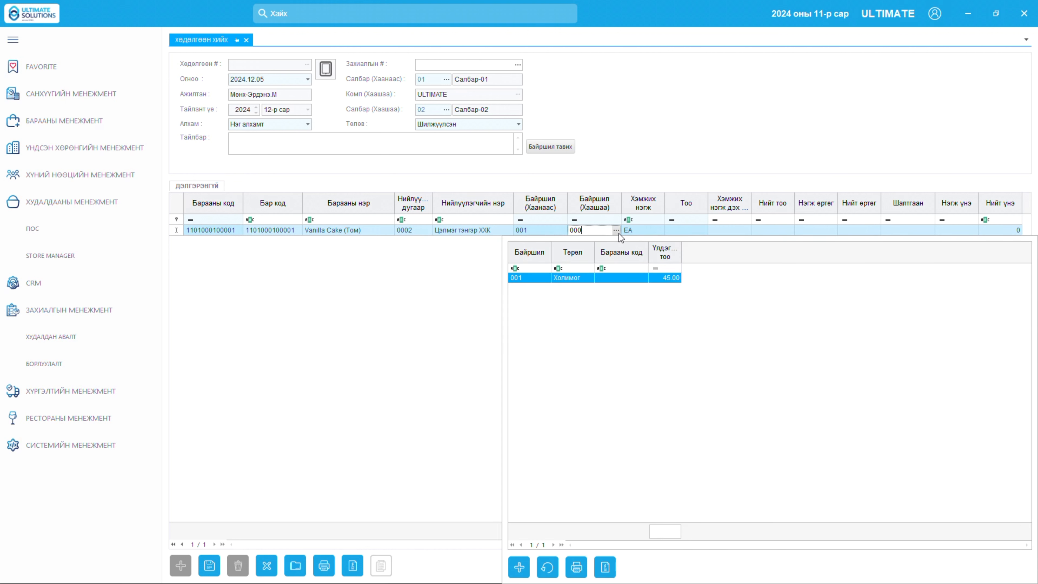
left_click(584, 279)
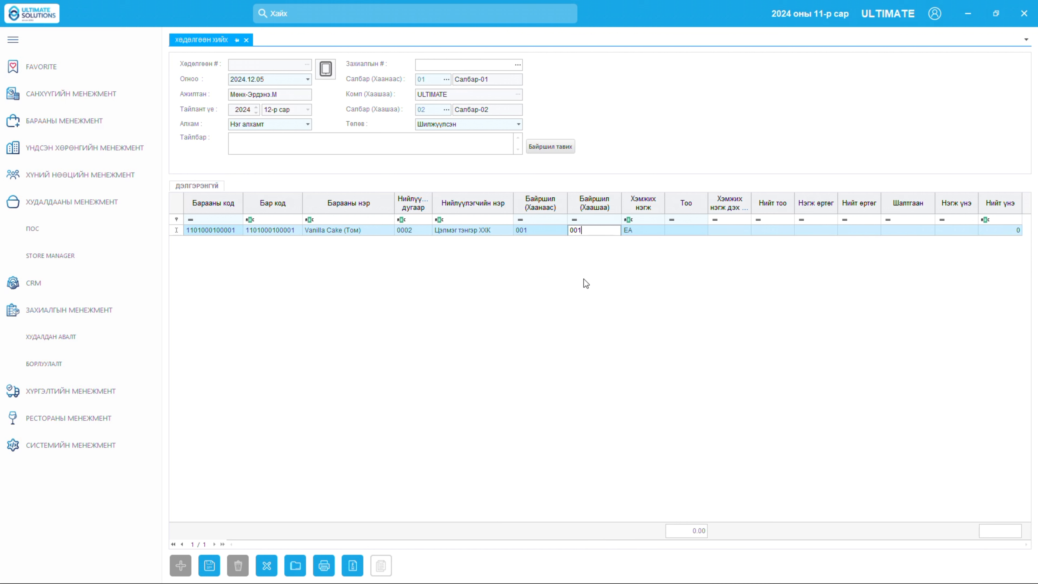
- Set the Vanilla Cake line's quantity to 15 and save the transfer
left_click(703, 233)
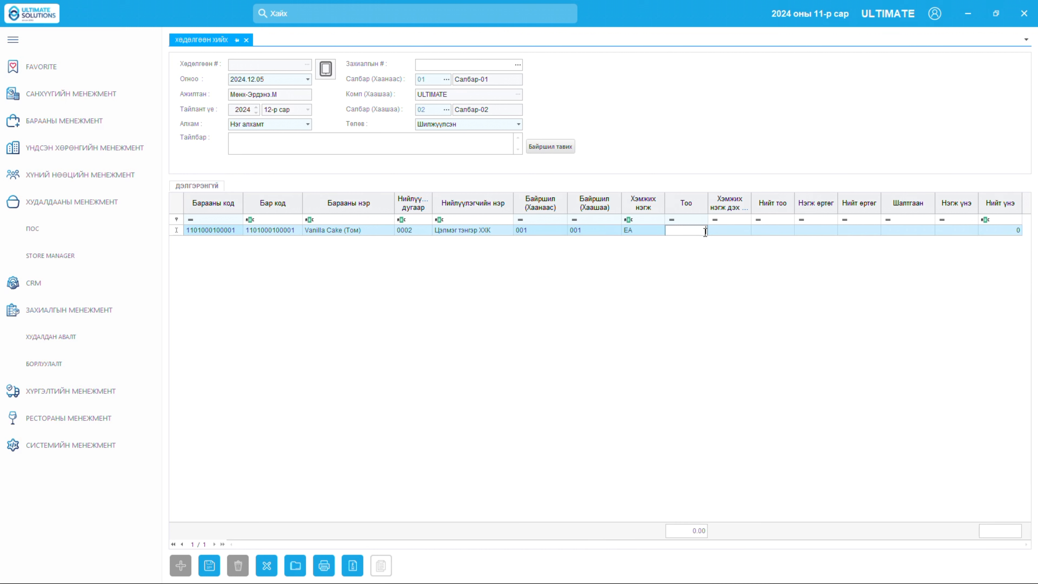
type("15")
left_click(210, 567)
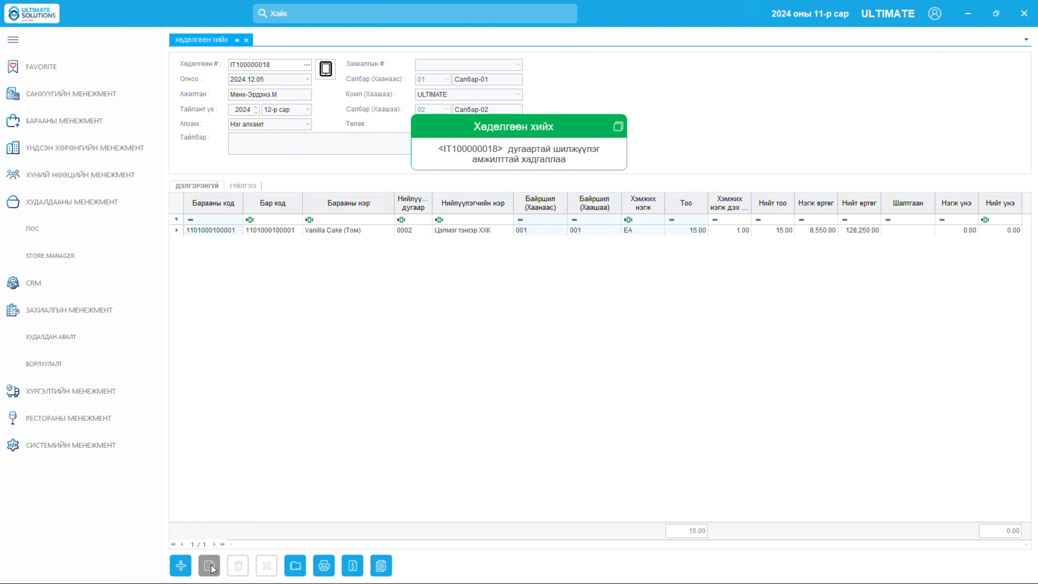
- Open the goods transfer report (Хөдөлгөөний лавлагаа) and list the transfers with its default search conditions
left_click(135, 133)
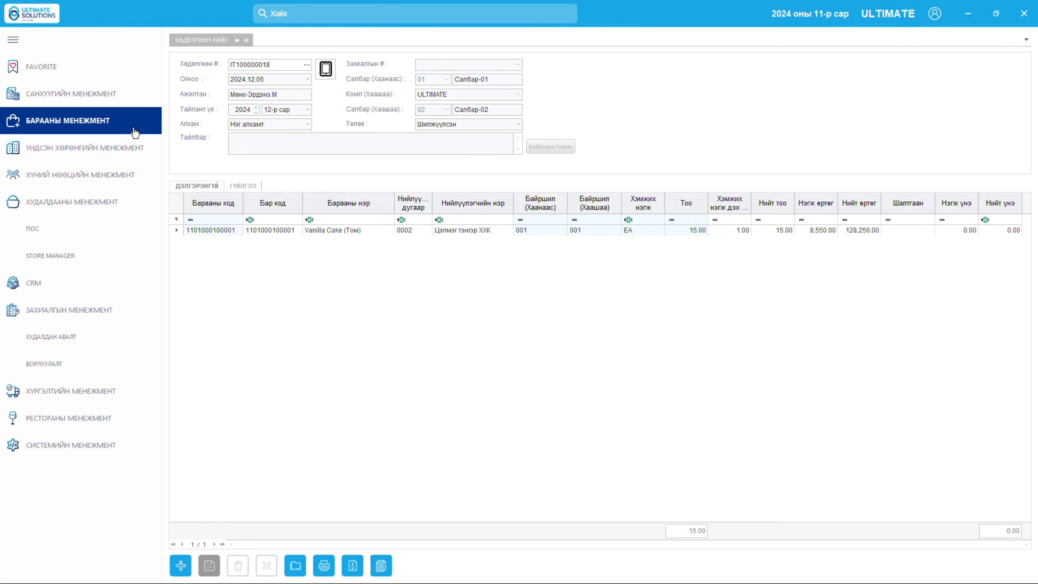
left_click(136, 133)
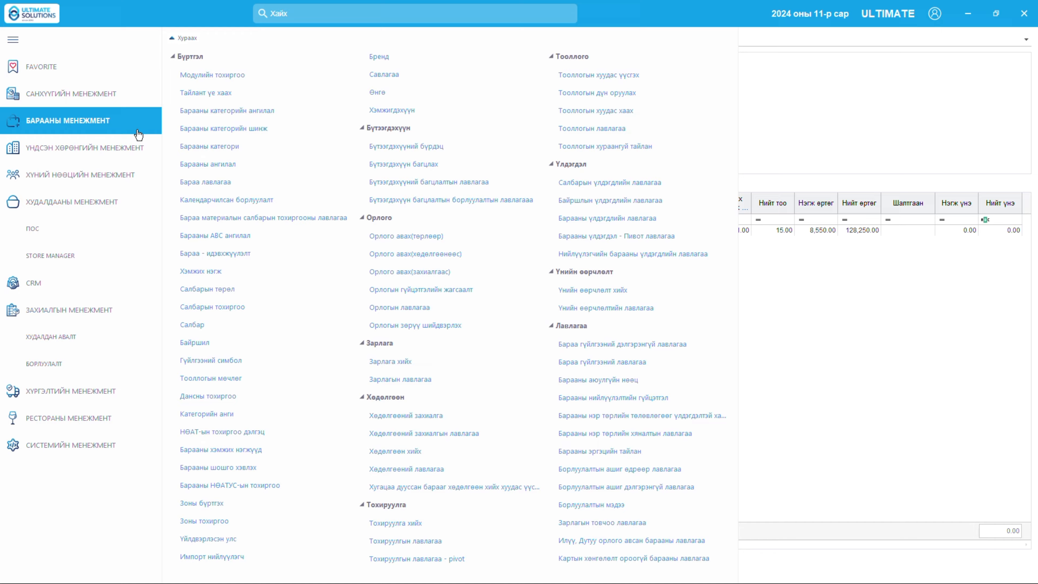
left_click(405, 470)
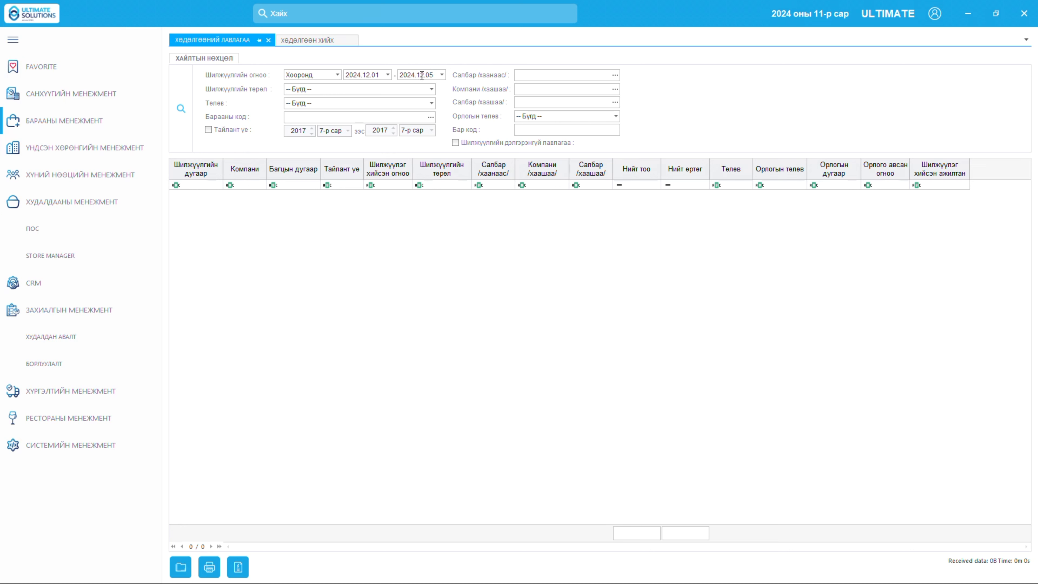
left_click(186, 109)
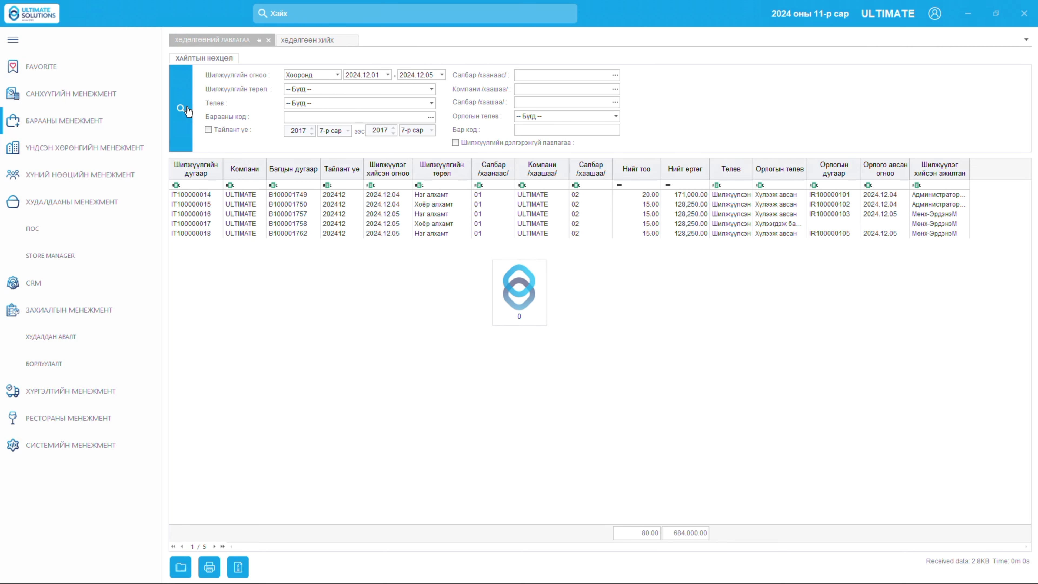
- View the details of the newly saved one-step transfer from the report list, then close its window
left_click(199, 234)
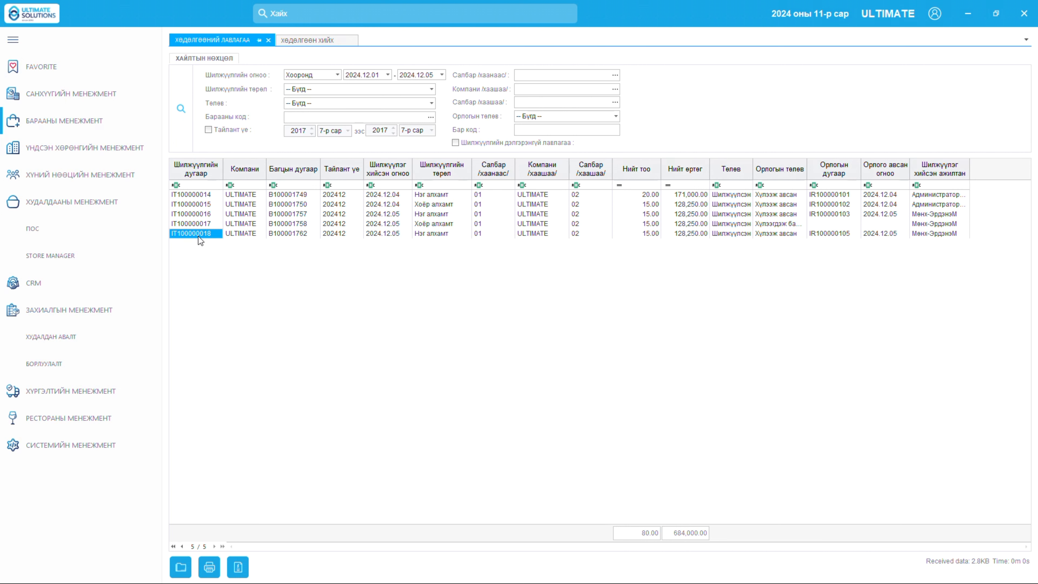
double_click(198, 235)
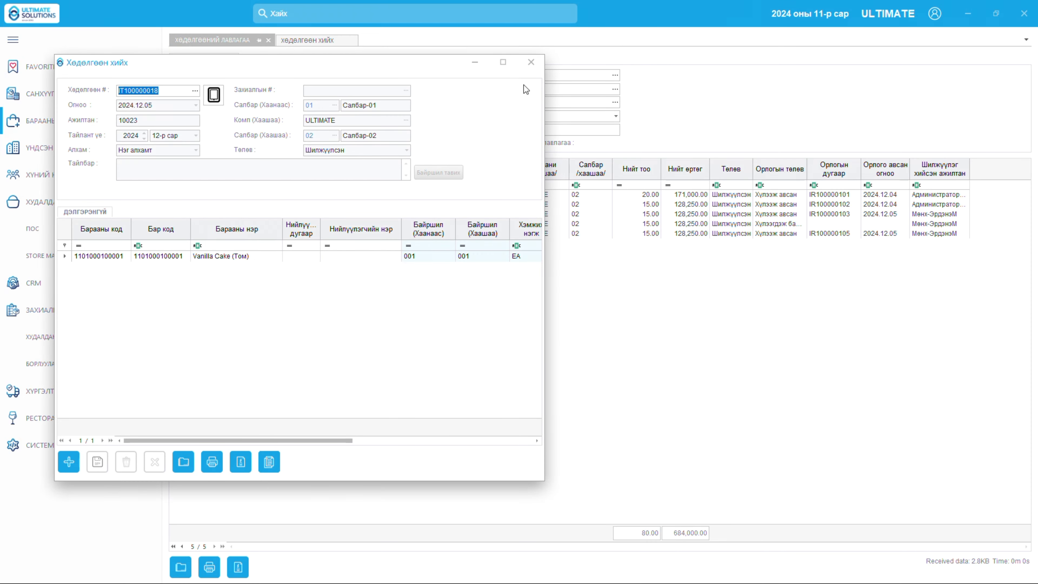
left_click(531, 62)
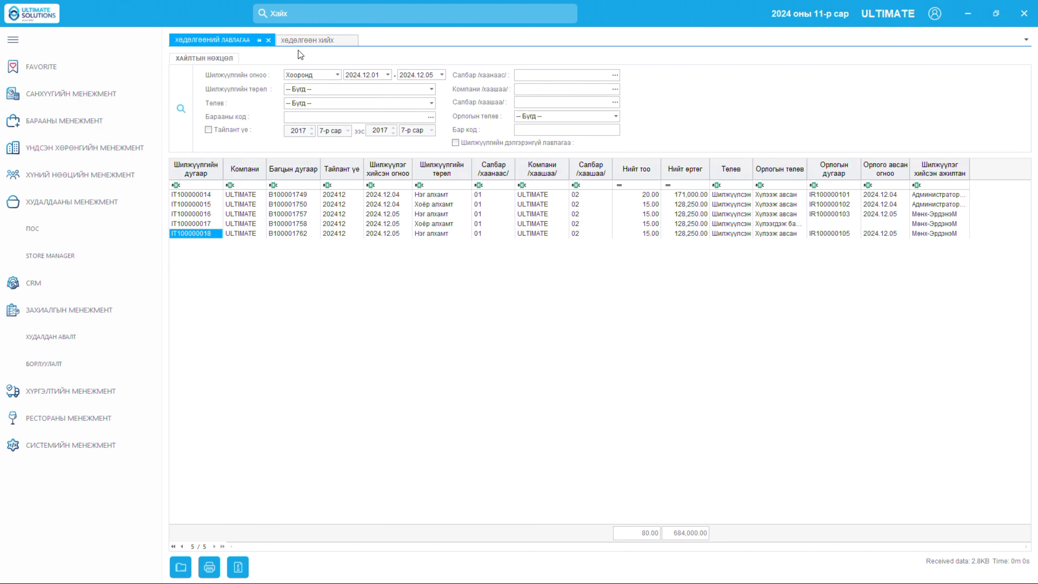
- Return to the transfer form and create another transfer dated 2024.12.05 with the two-step option (Хоёр алхамт)
left_click(314, 41)
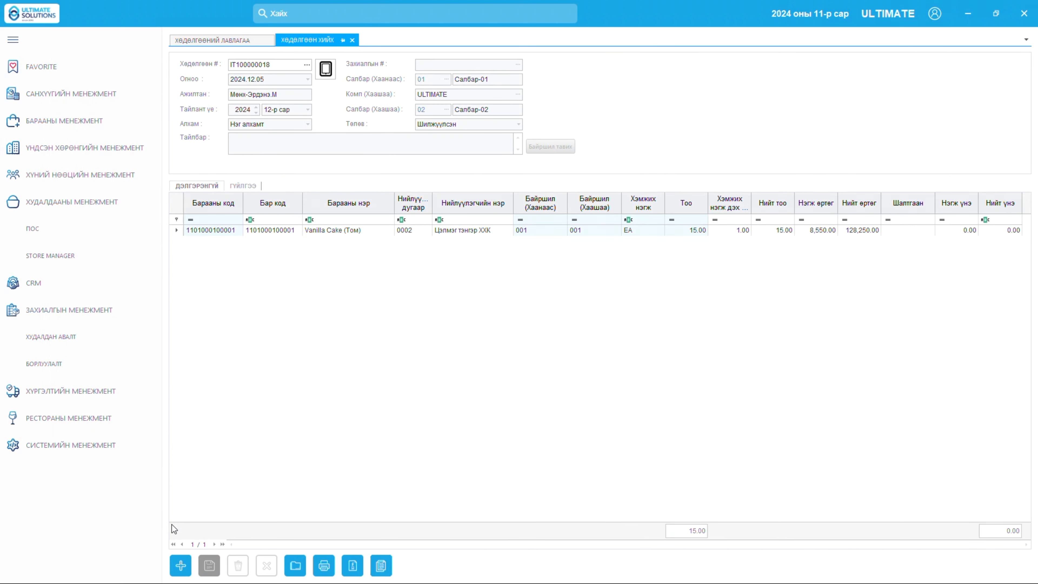
left_click(181, 566)
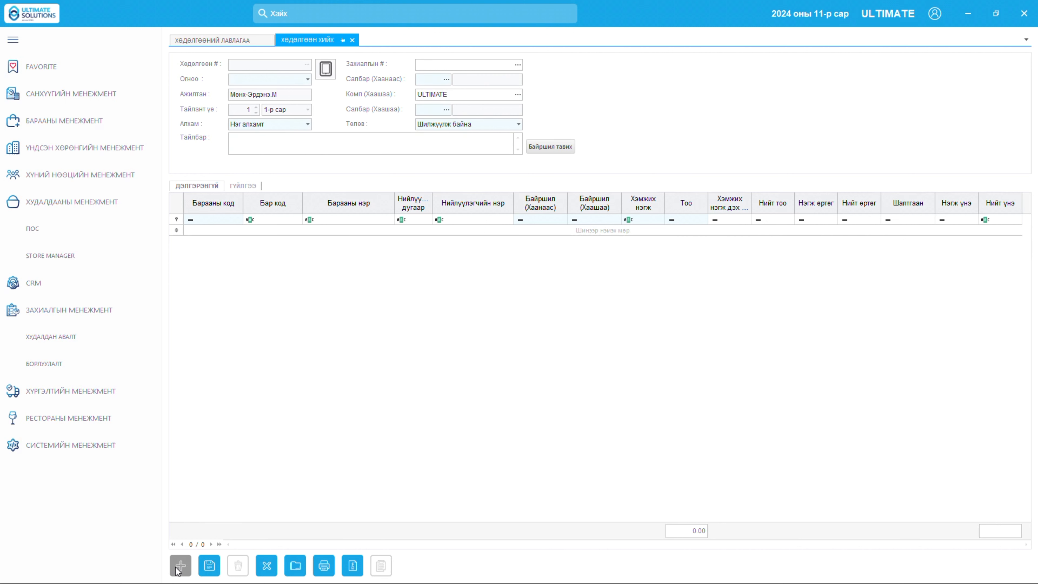
left_click(307, 79)
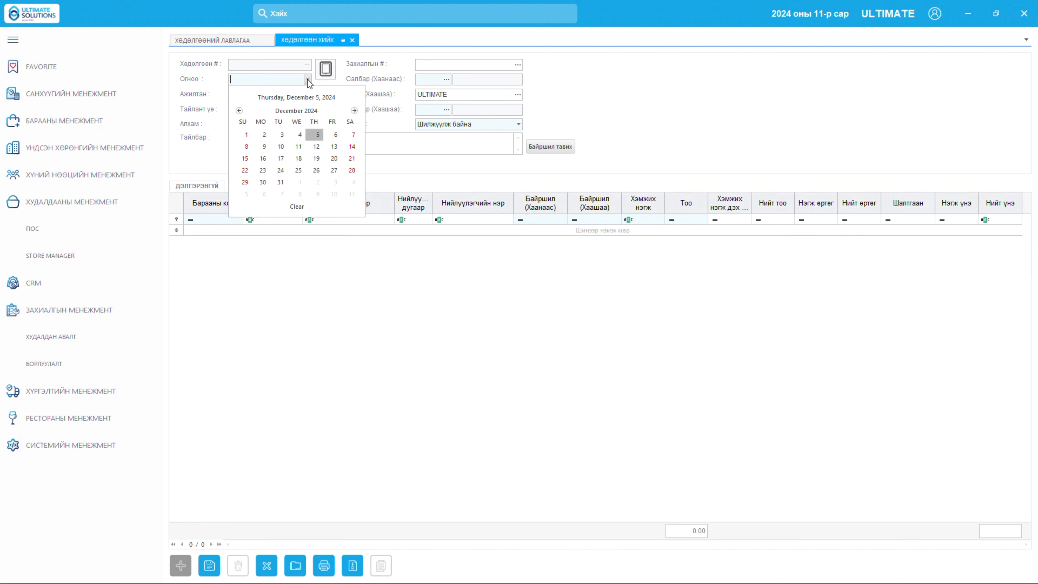
left_click(318, 137)
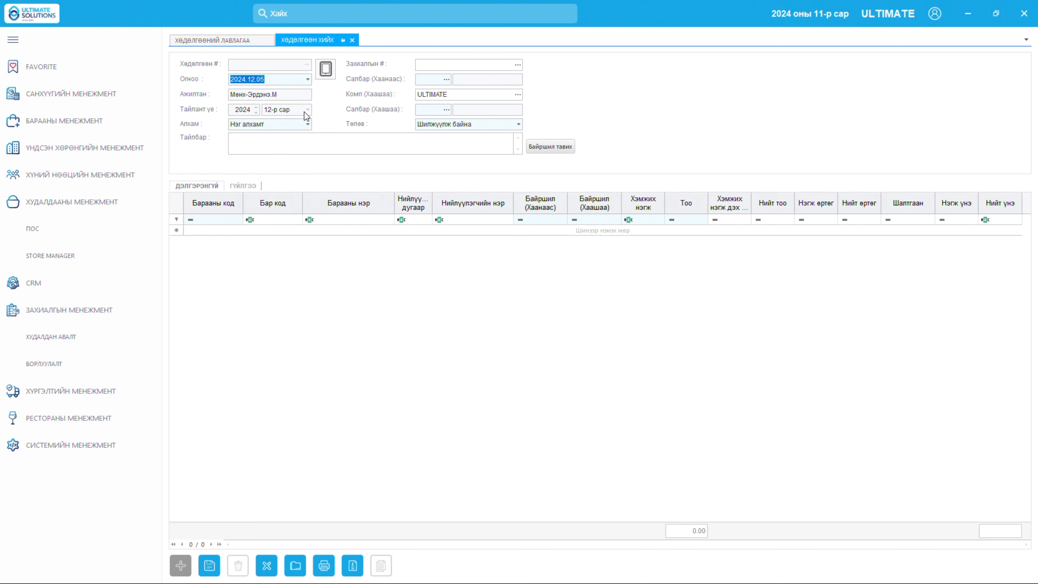
left_click(308, 125)
left_click(308, 144)
- Set the transfer's source branch to 01 (Салбар-01), destination branch to 02 (Салбар-02) and status to Шилжүүлсэн
left_click(447, 79)
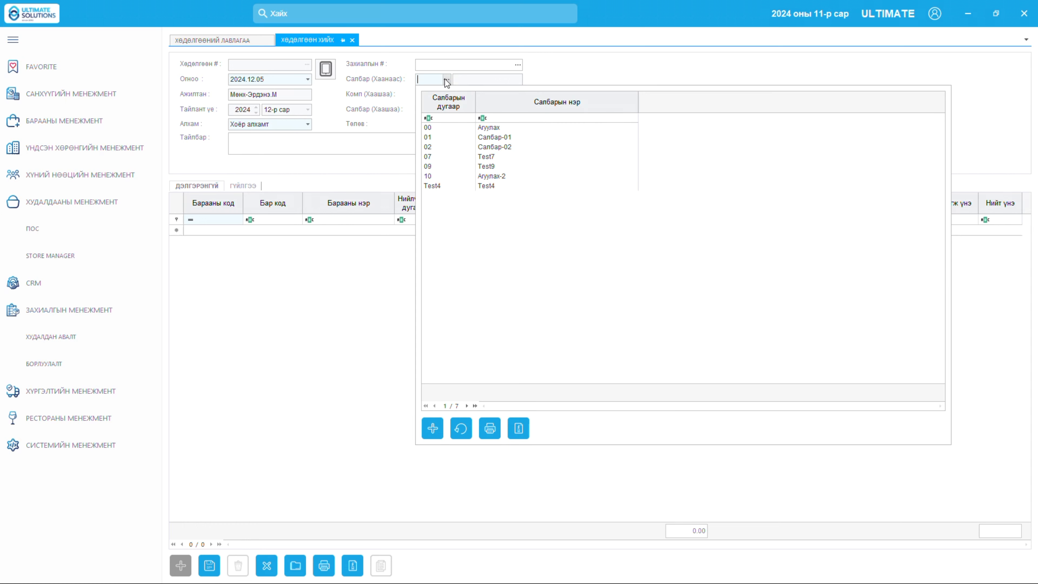
left_click(448, 139)
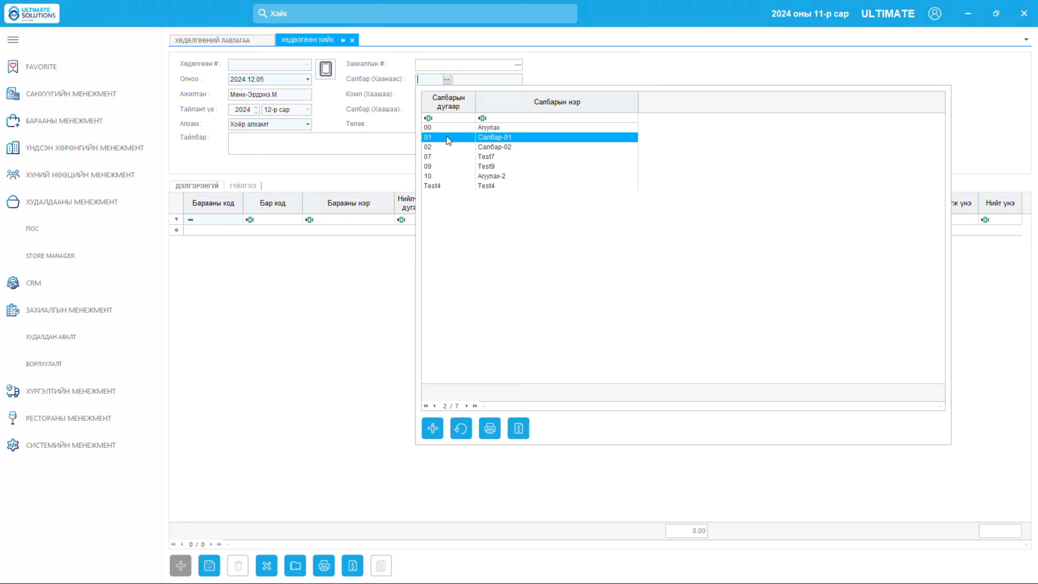
double_click(449, 139)
left_click(446, 114)
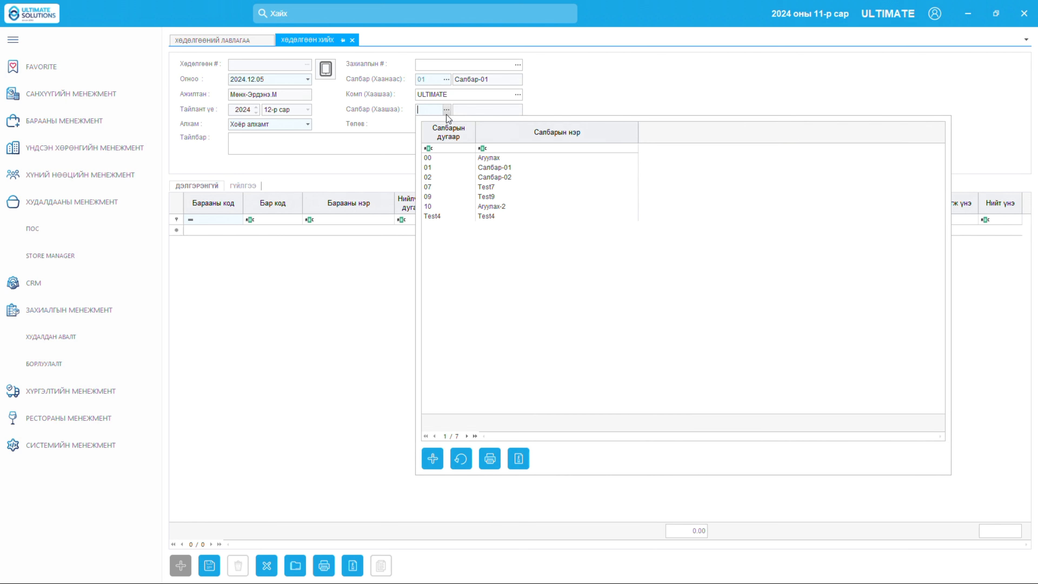
left_click(455, 177)
double_click(455, 177)
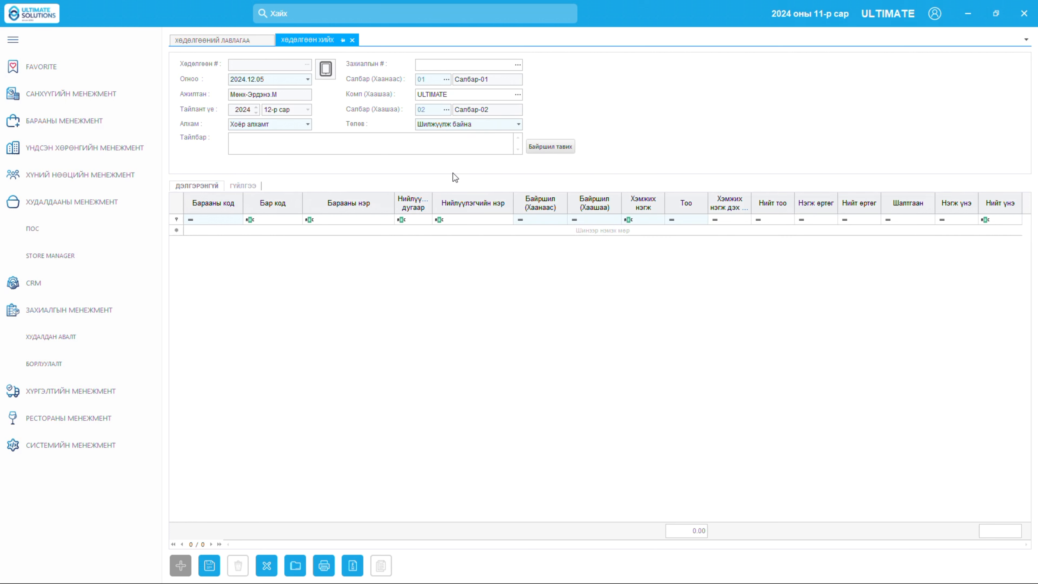
left_click(509, 125)
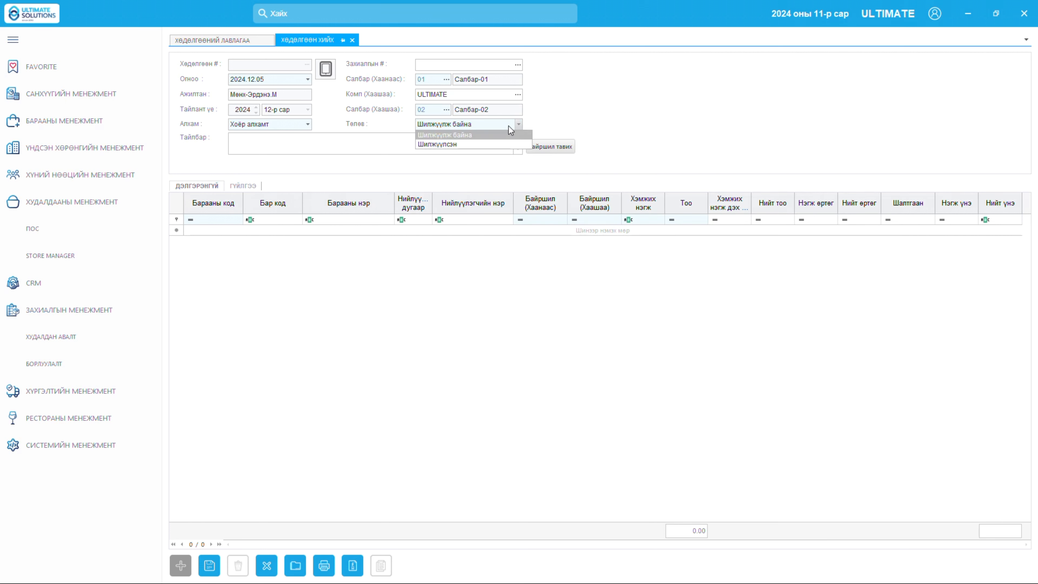
left_click(507, 145)
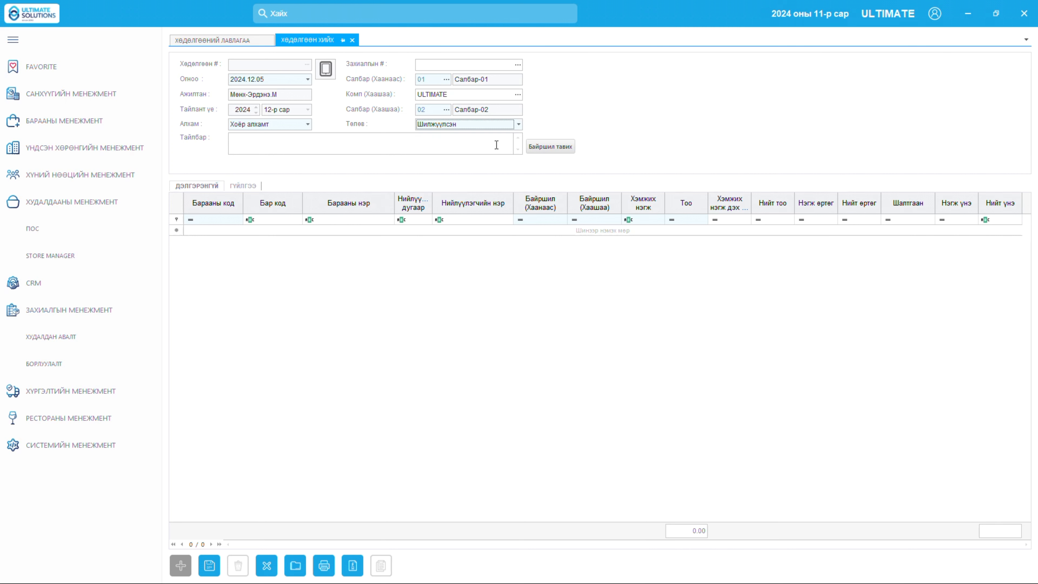
- Add the item SHORT CHOCO CAKE from location 001 as the transfer's first line
left_click(235, 231)
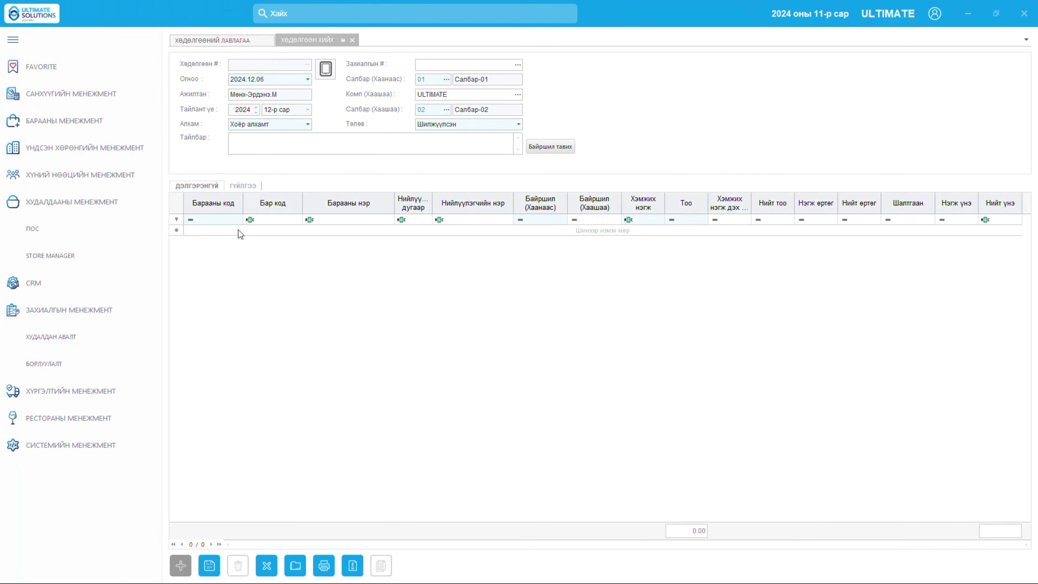
left_click(239, 230)
left_click(238, 230)
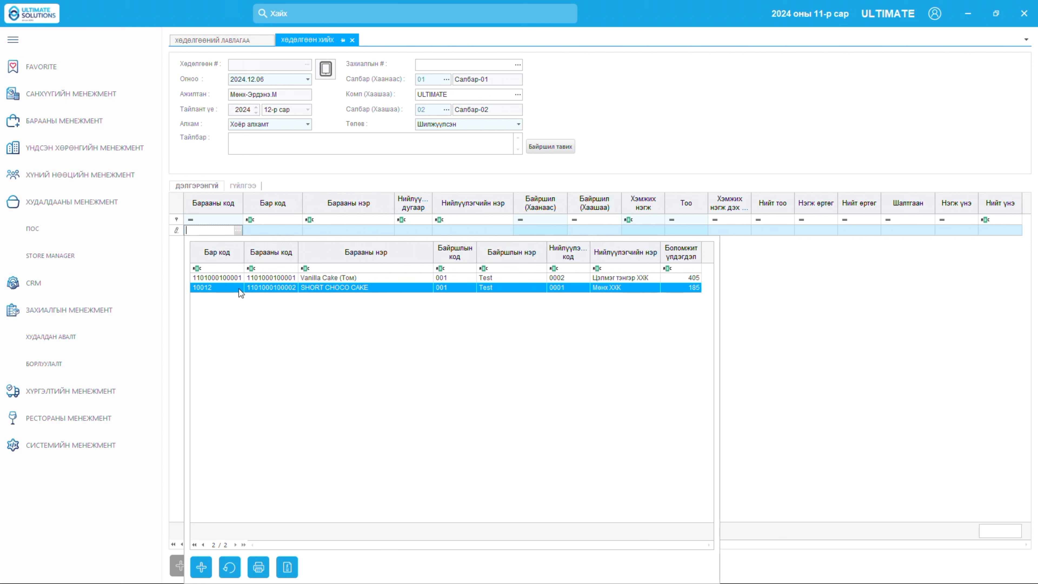
left_click(239, 287)
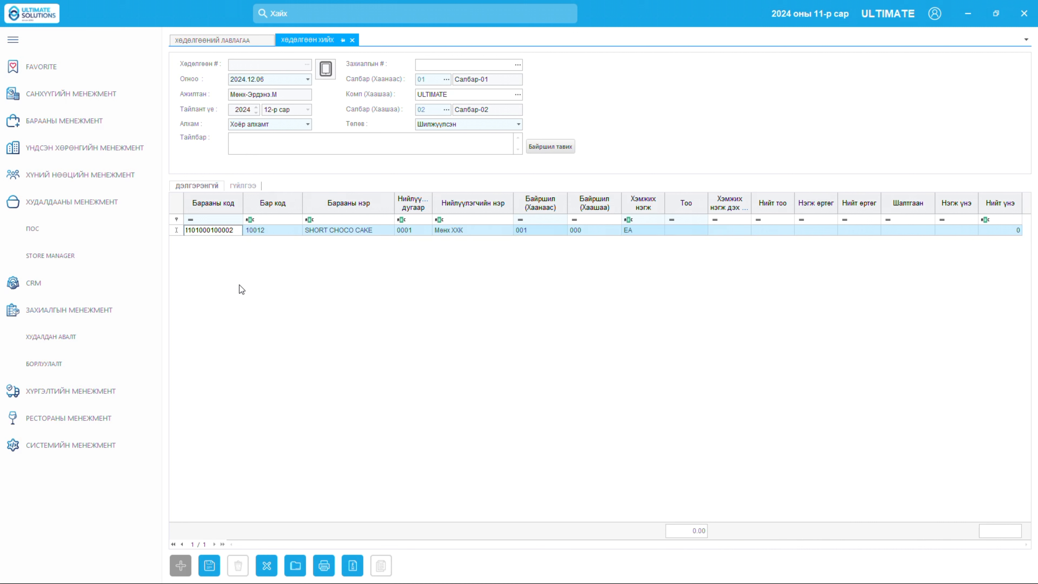
- Set the SHORT CHOCO CAKE line's quantity to 30 and save the two-step transfer
left_click(686, 231)
type("300")
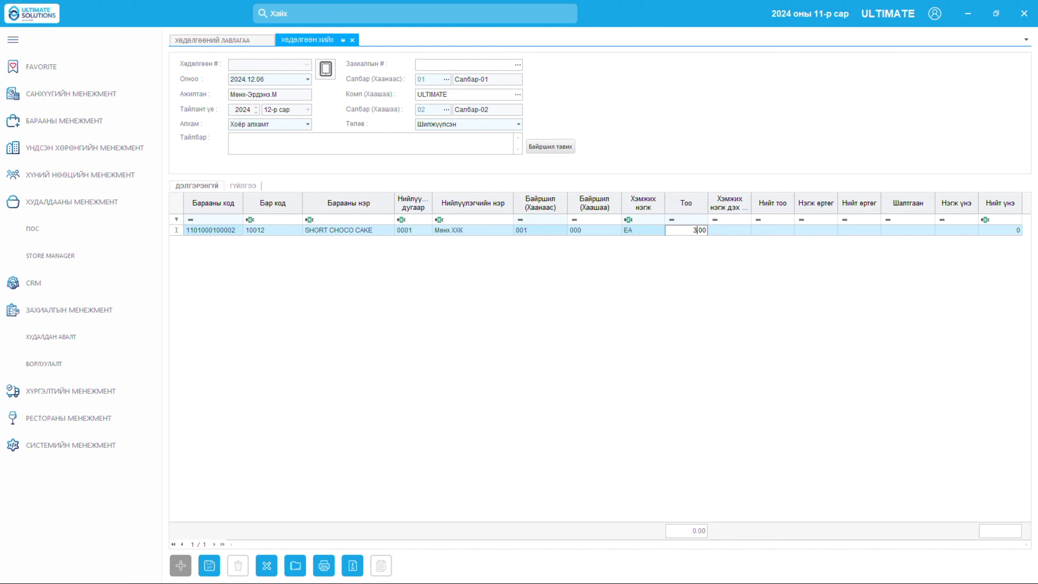
key("Return")
left_click(215, 574)
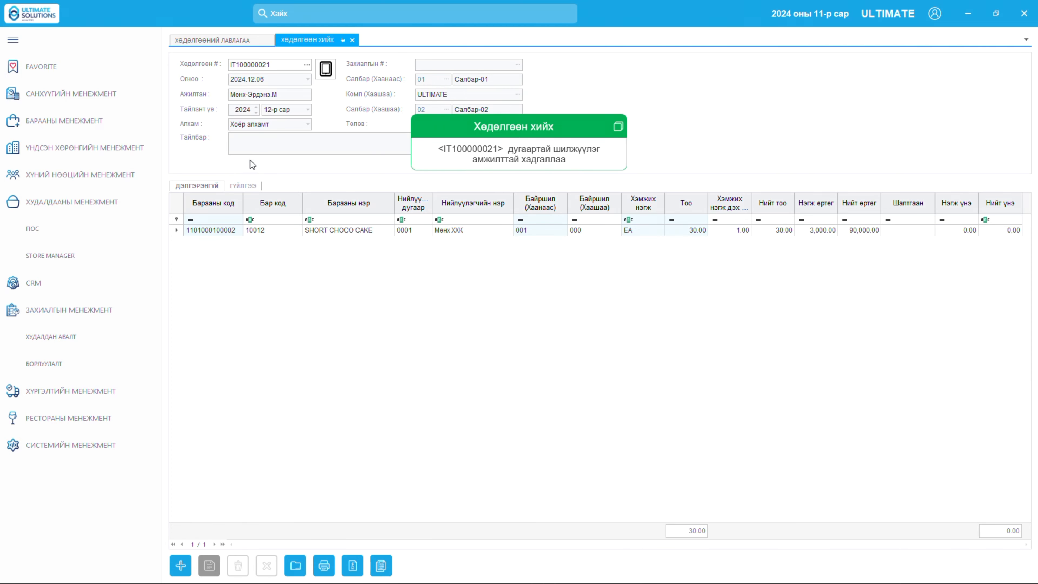
- Return to the transfer report, rerun the search and check the new 30-unit transfer's receipt status (Орлогын төлөв)
left_click(228, 42)
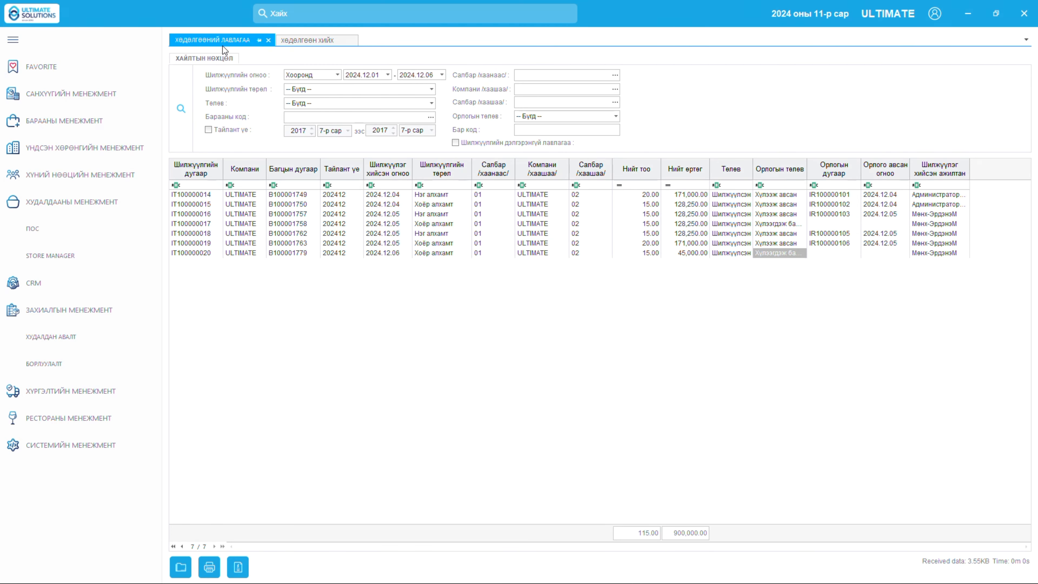
left_click(180, 107)
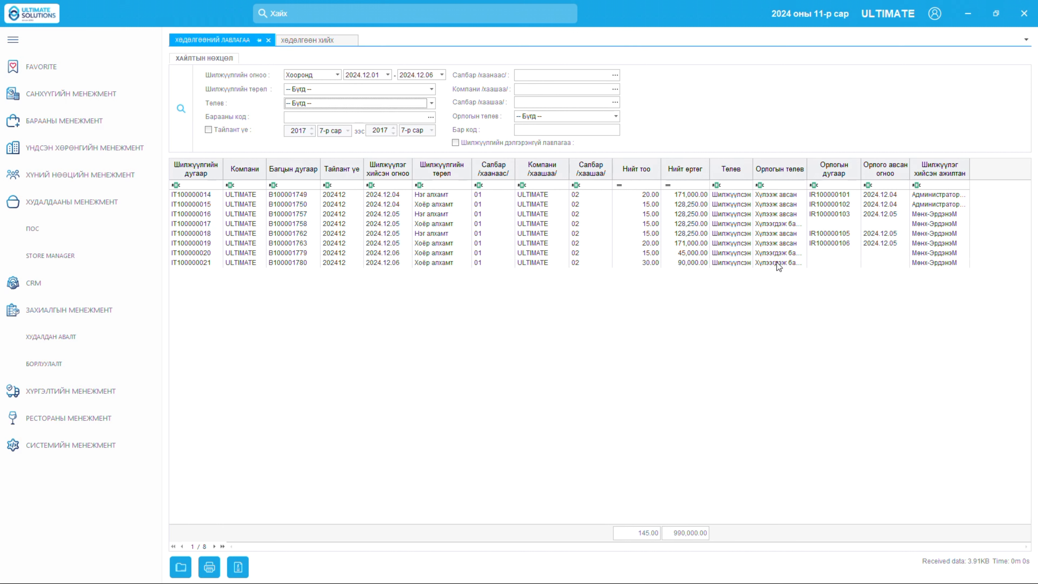
left_click(785, 263)
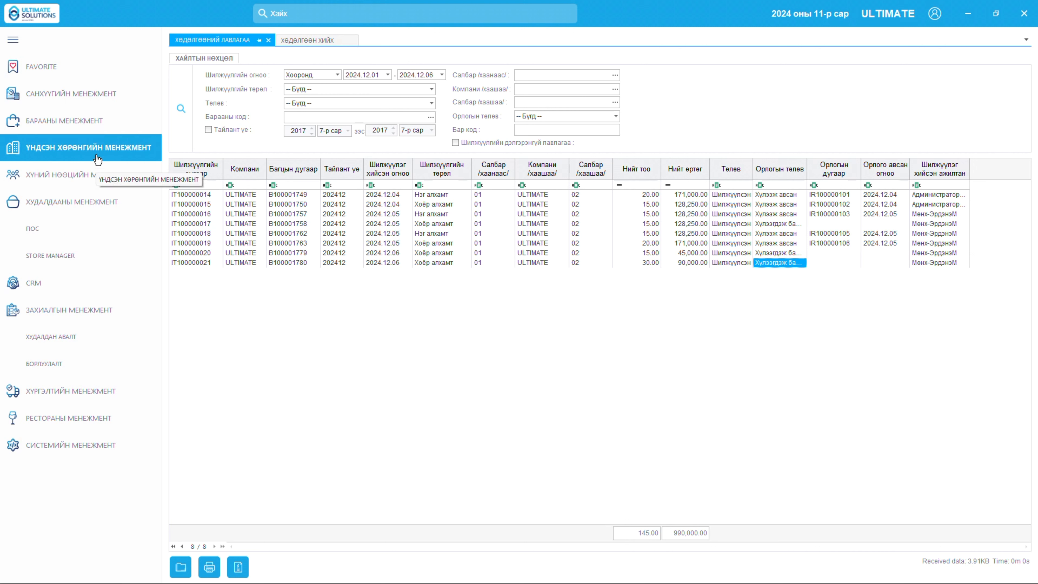
- Open the goods receipt from transfer form (Орлого авах(хөдөлгөөнөөс)) and create a new receipt with status Орлого авсан
left_click(101, 128)
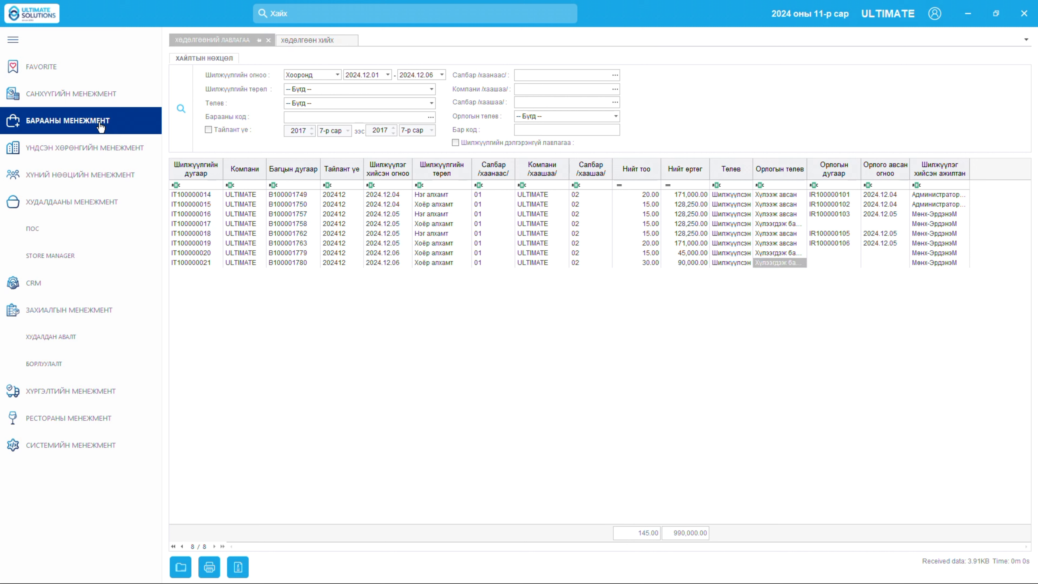
left_click(102, 127)
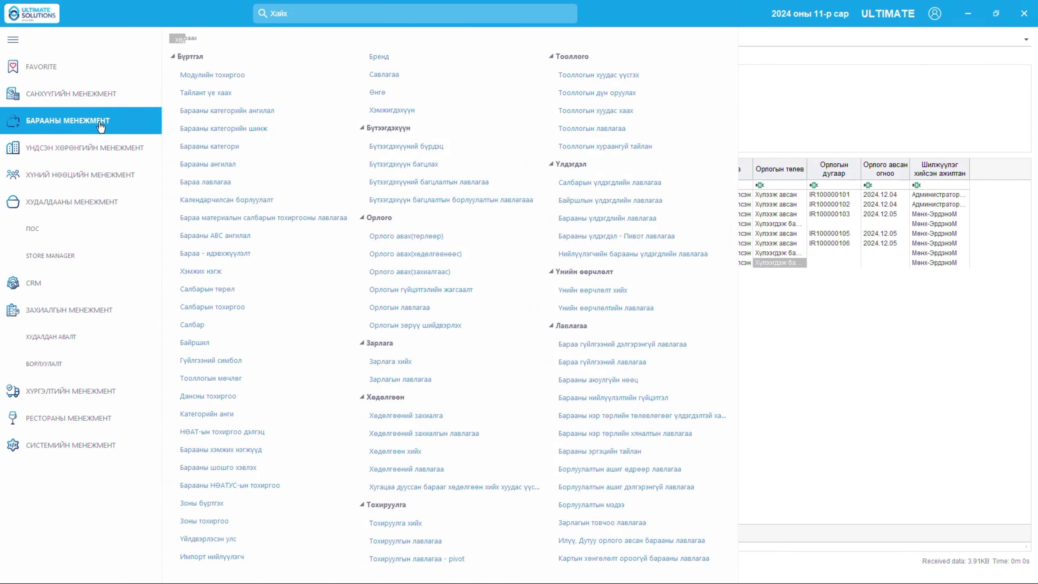
left_click(413, 254)
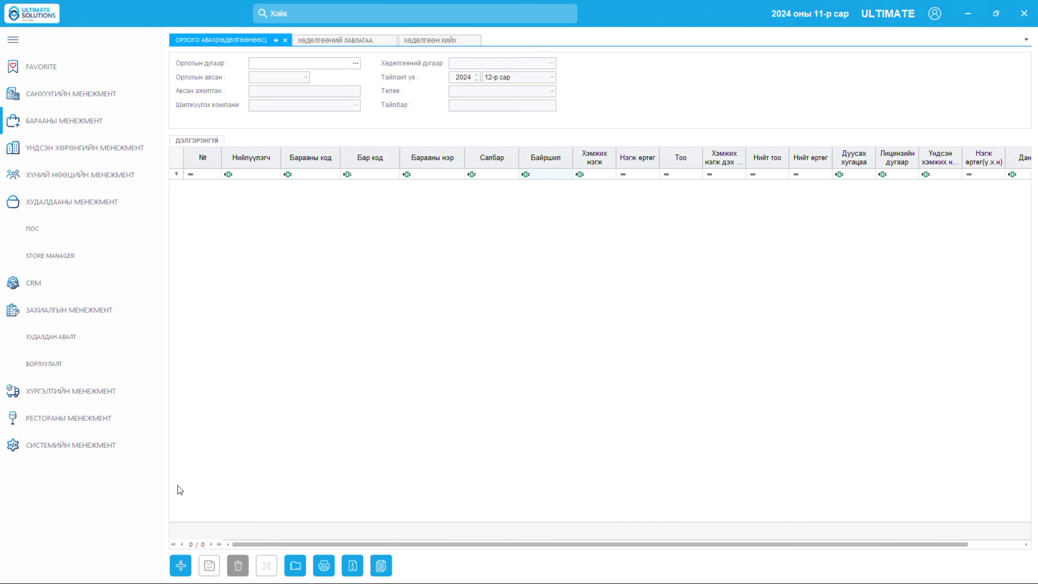
left_click(180, 566)
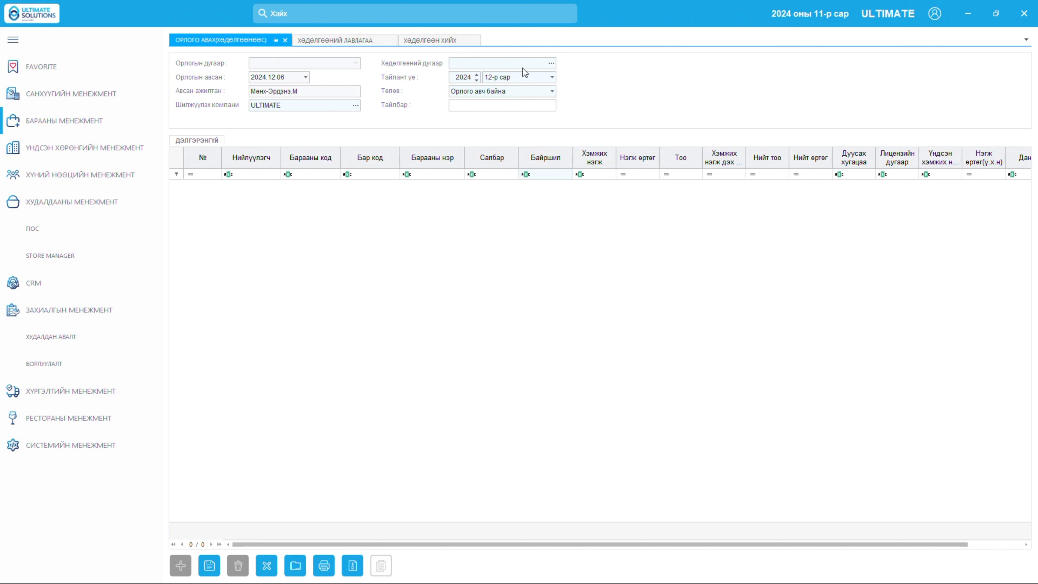
left_click(551, 92)
left_click(545, 109)
- List the two-step transfers awaiting receipt and load the 30-unit transfer dated 2024.12.06 into the receipt
left_click(550, 64)
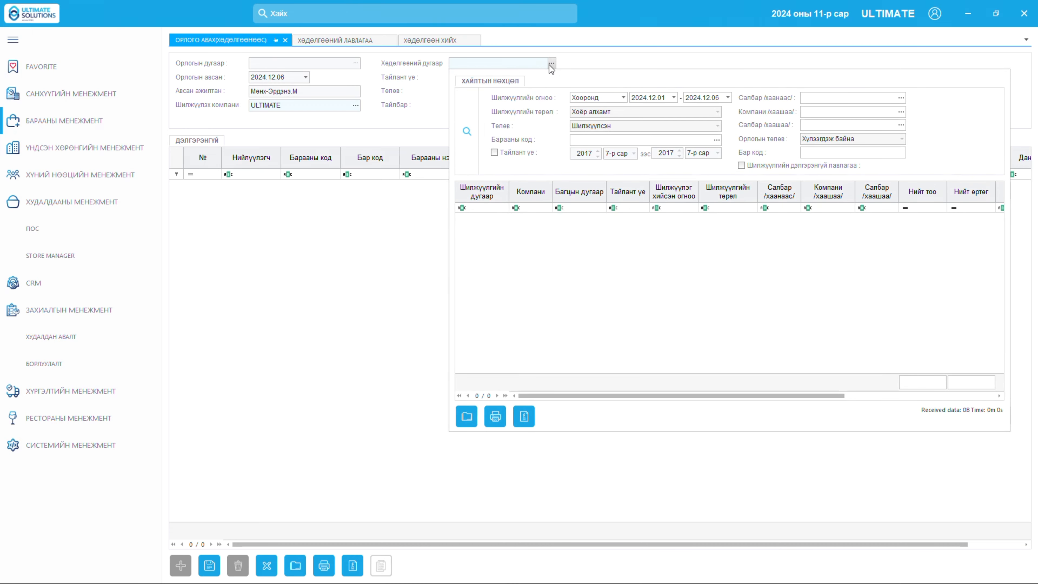
left_click(468, 131)
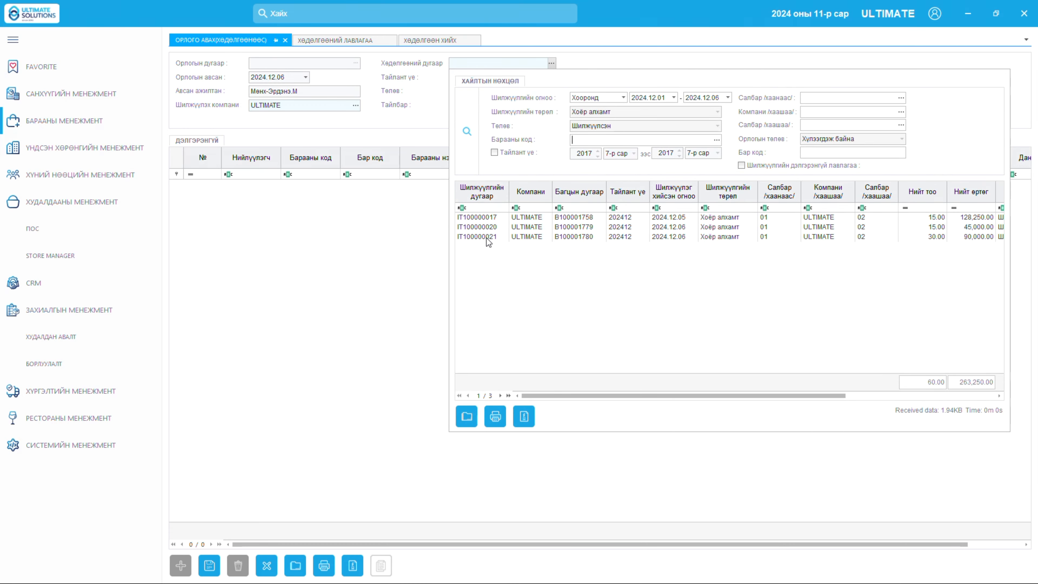
double_click(487, 237)
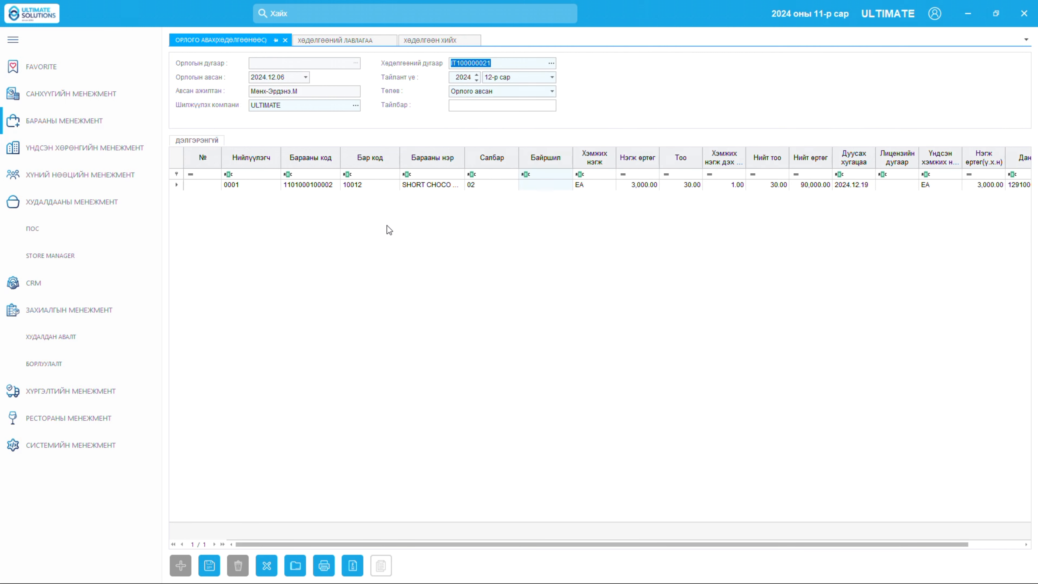
- Assign location 001 to the SHORT CHOCO CAKE receipt line, then save the receipt and confirm closing it
left_click(565, 184)
left_click(567, 185)
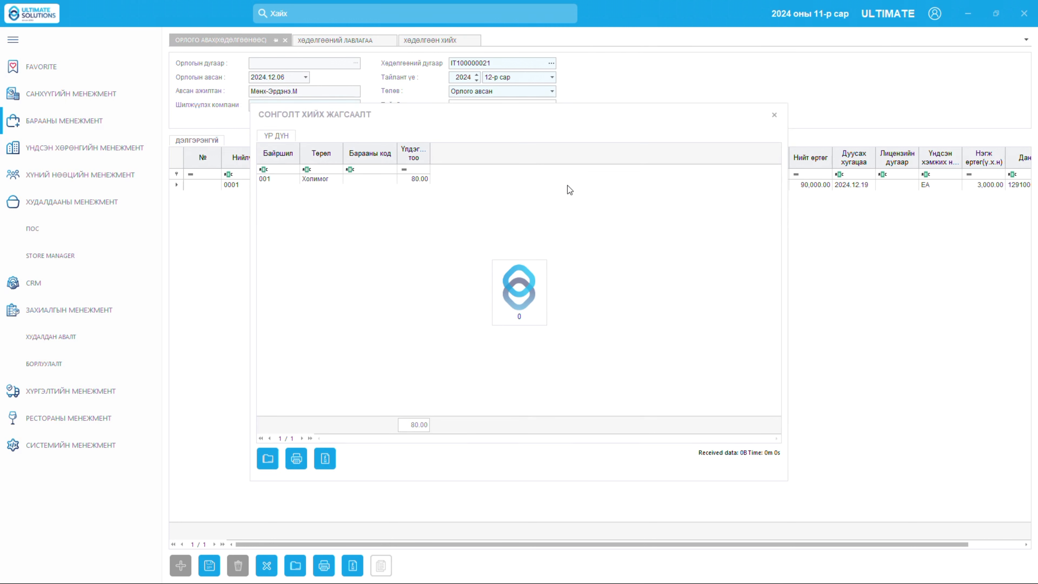
double_click(373, 181)
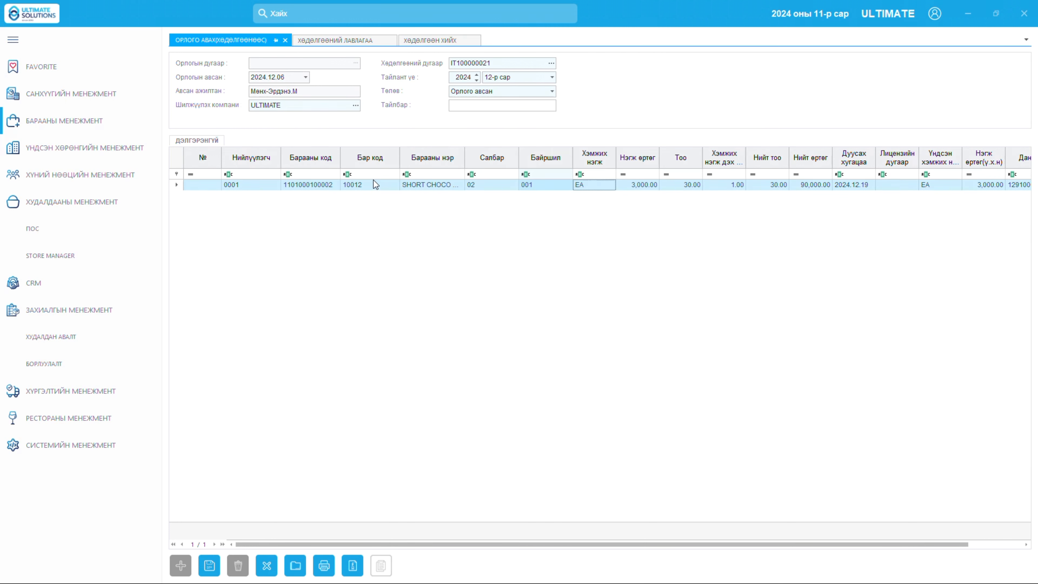
left_click(211, 568)
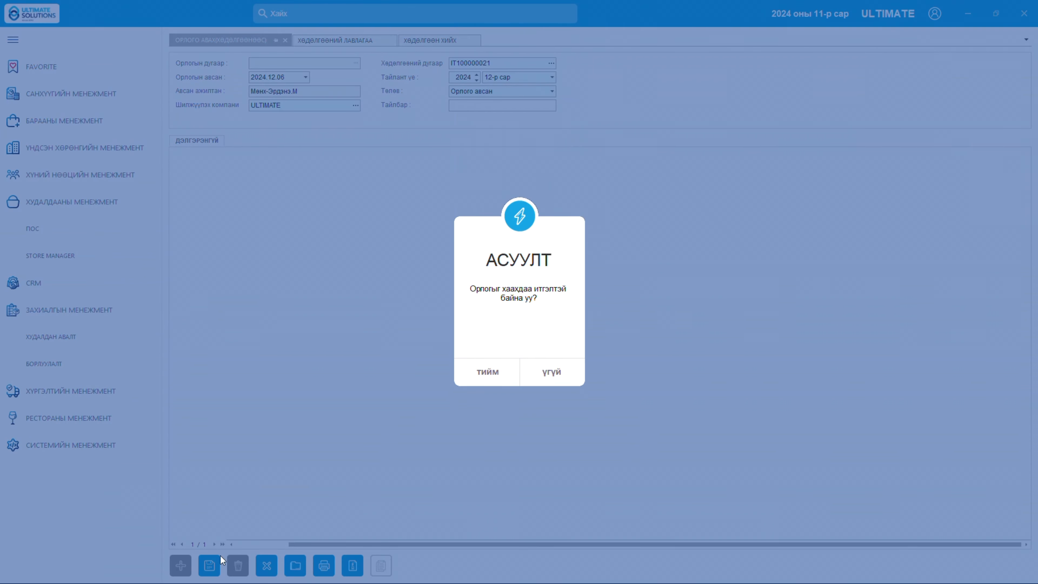
left_click(499, 374)
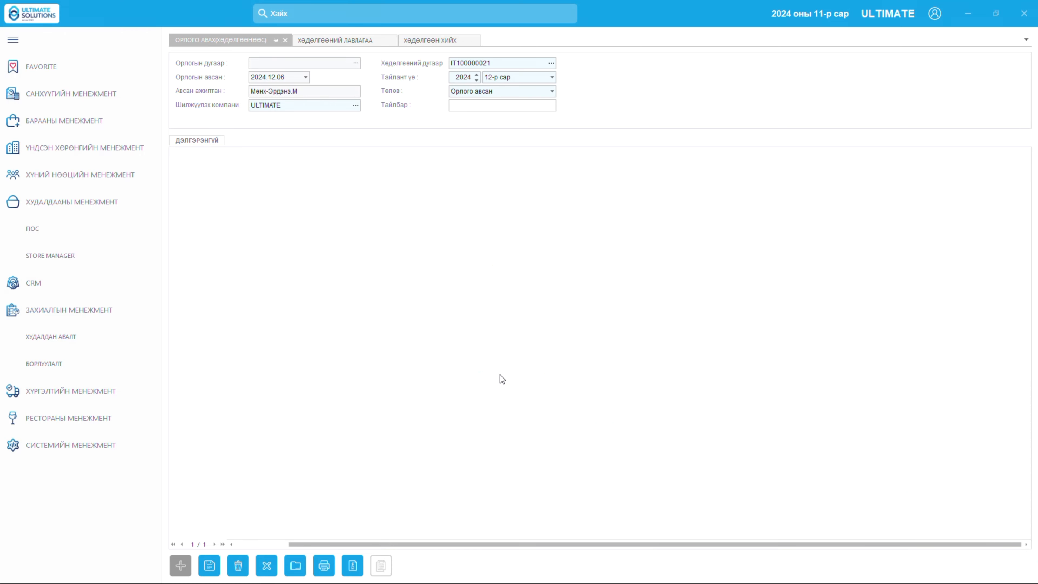
- Go back to the transfer report, refresh its list and check the receipt status of the received 30-unit transfer
left_click(336, 40)
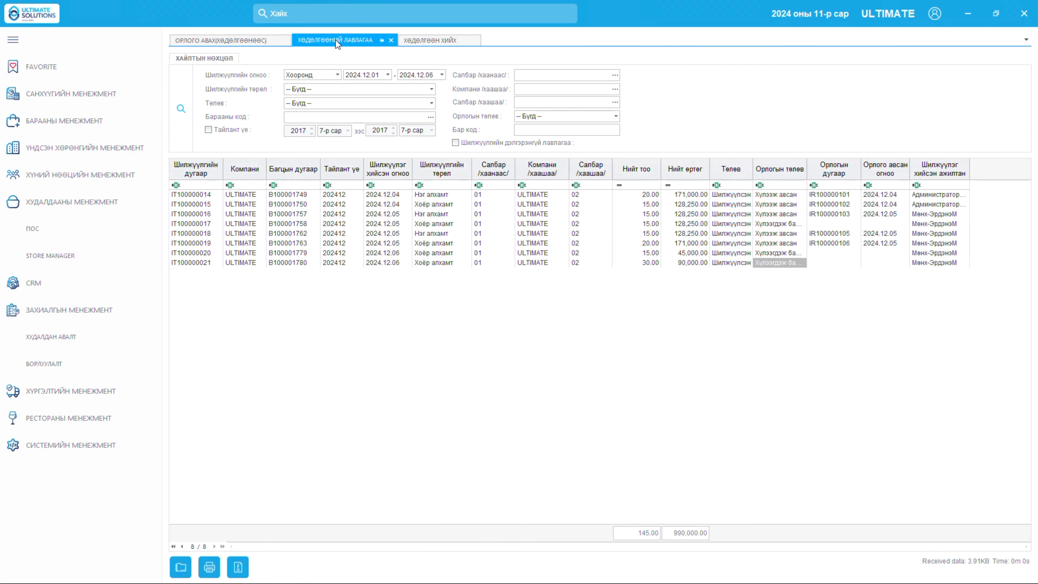
left_click(184, 132)
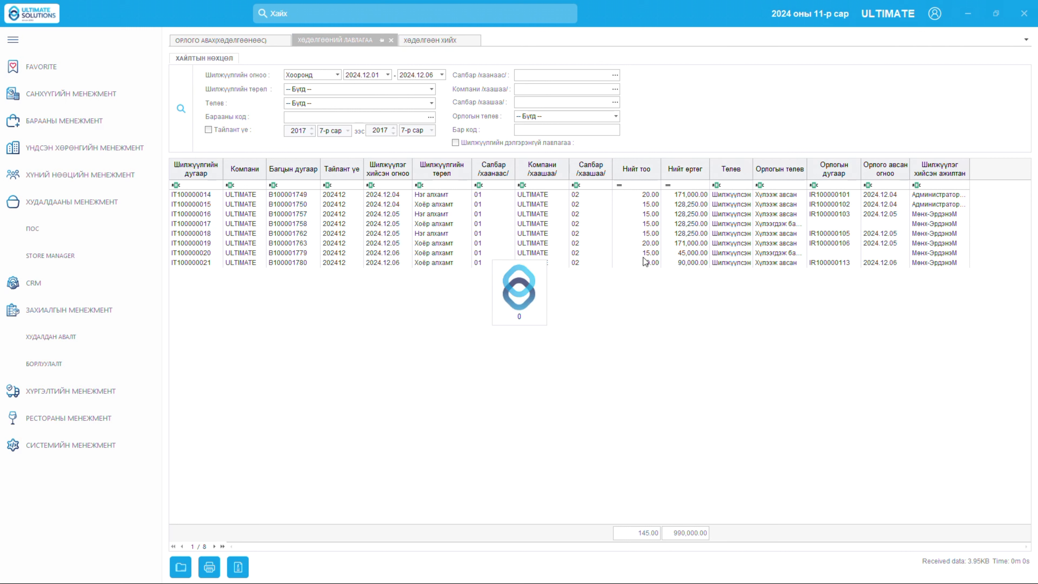
left_click(778, 263)
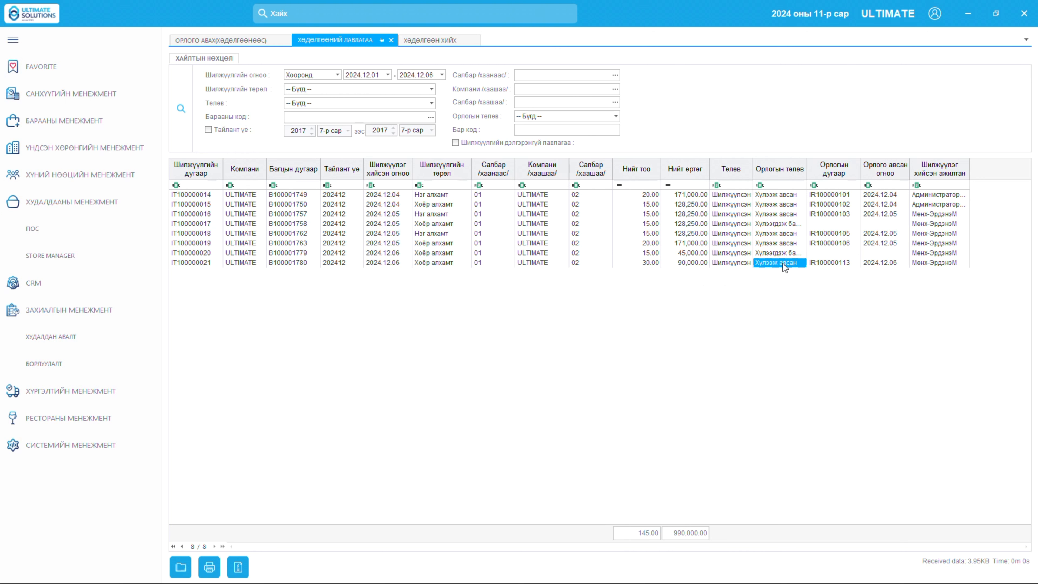
- Open the received 30-unit transfer's details from the report and print it as a document (баримт)
double_click(783, 264)
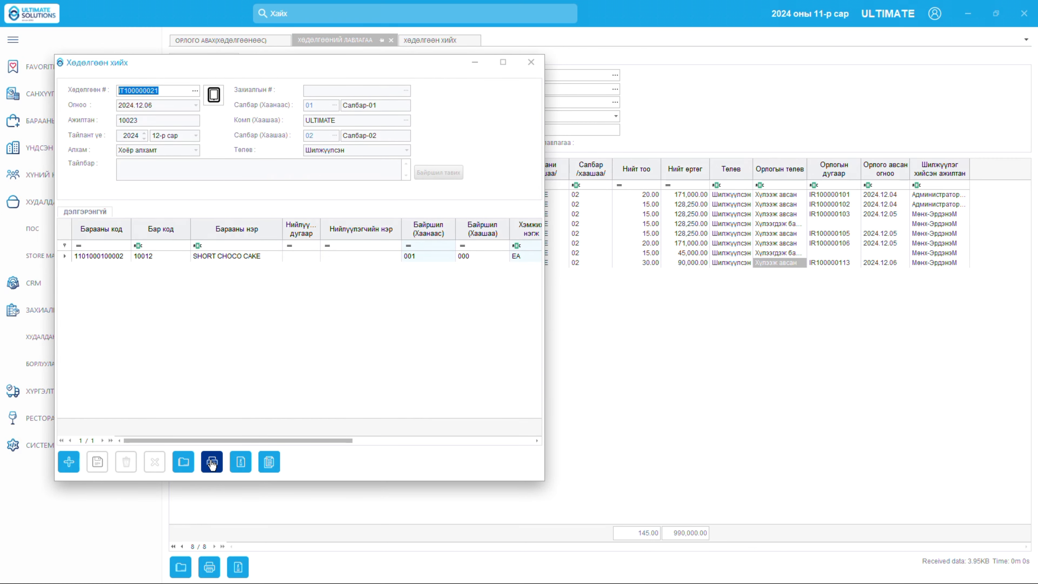
left_click(212, 463)
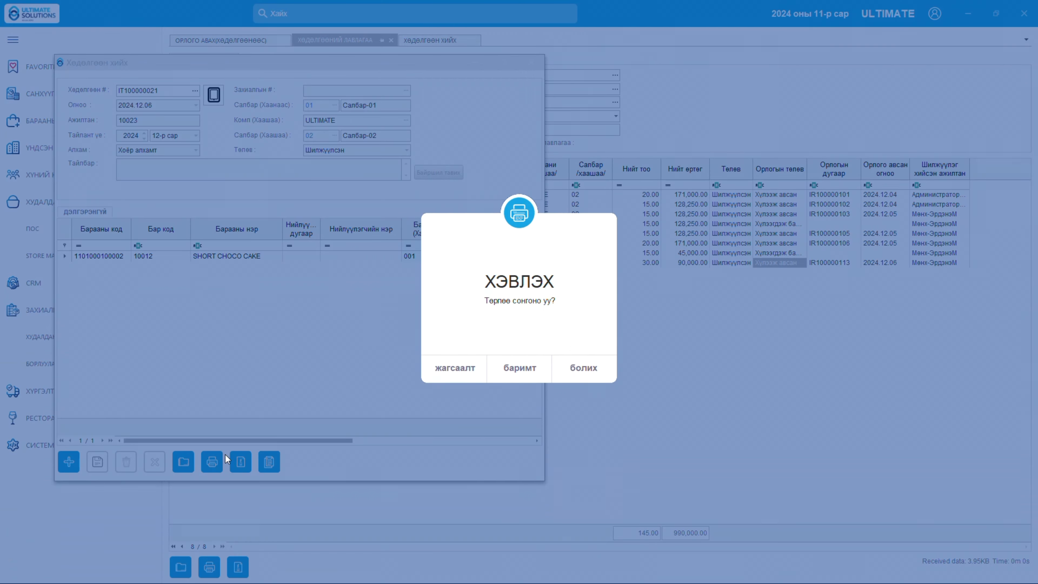
left_click(528, 368)
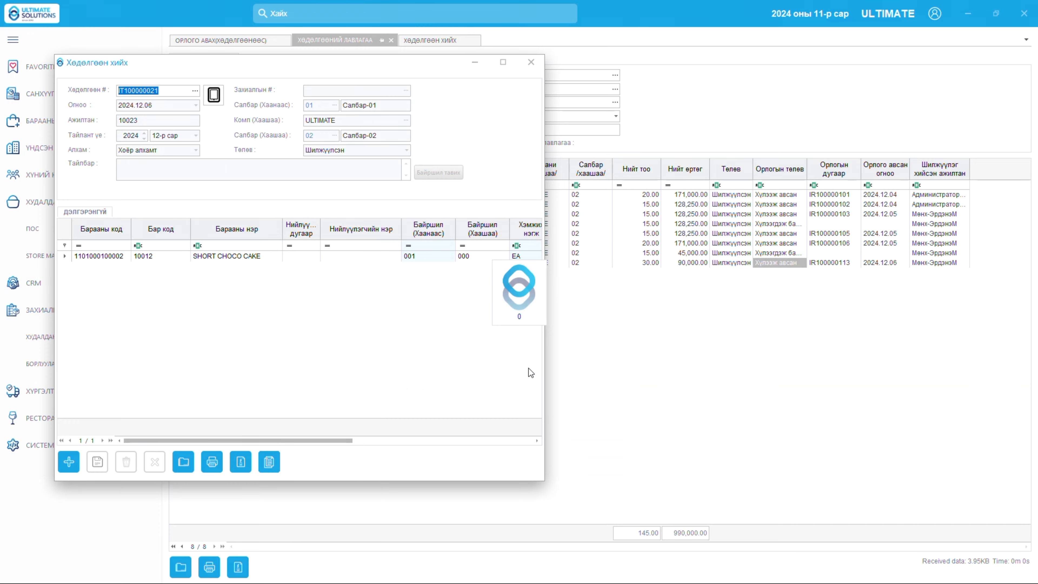